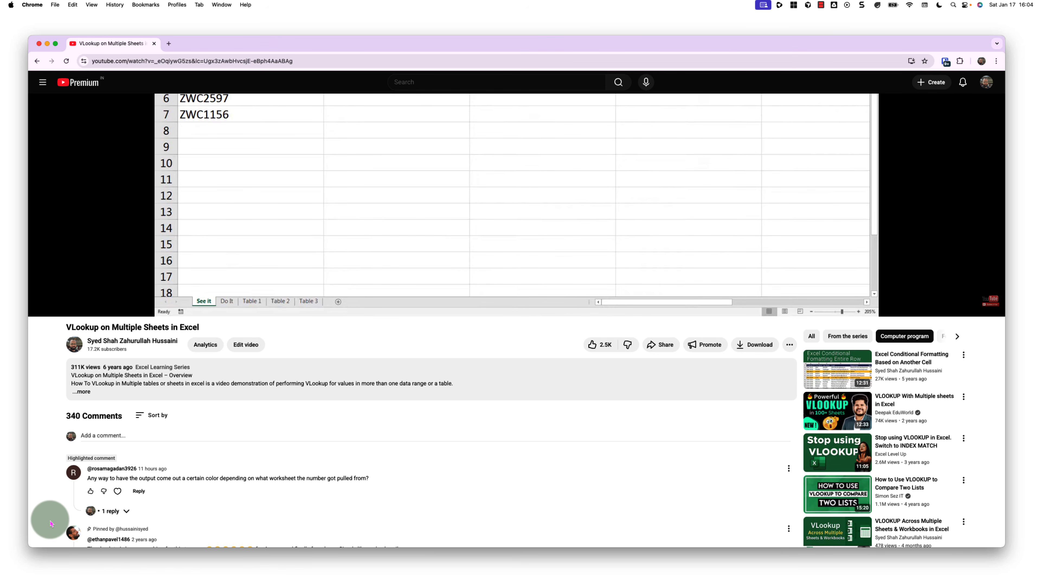
Expand the video description and download the VLookup practice workbook "how to vlookup in multiple tables.xls" to the Downloads folder
{"action": "left_click", "coordinate": [44, 436]}
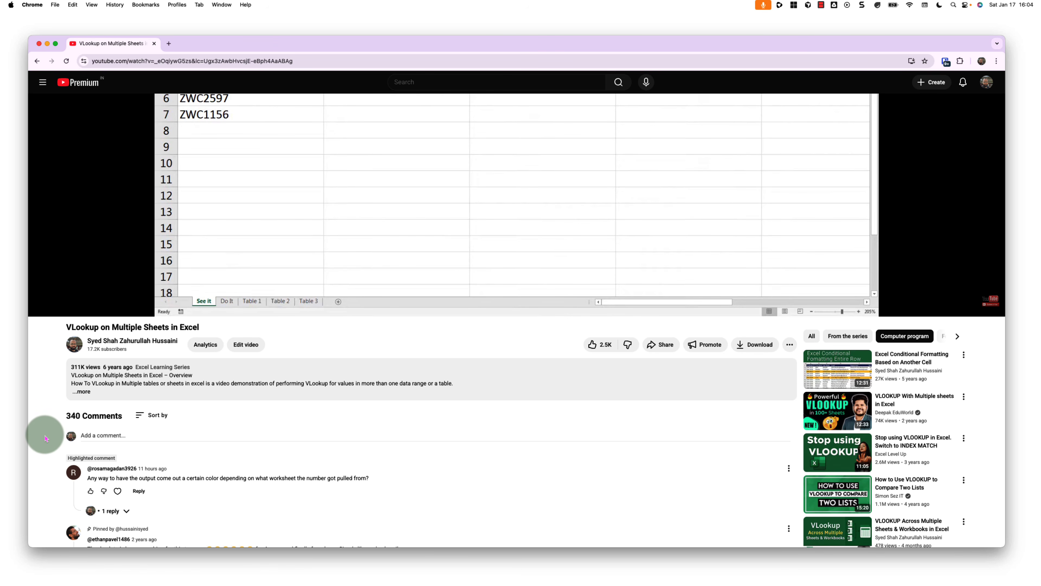
{"action": "left_click", "coordinate": [82, 392]}
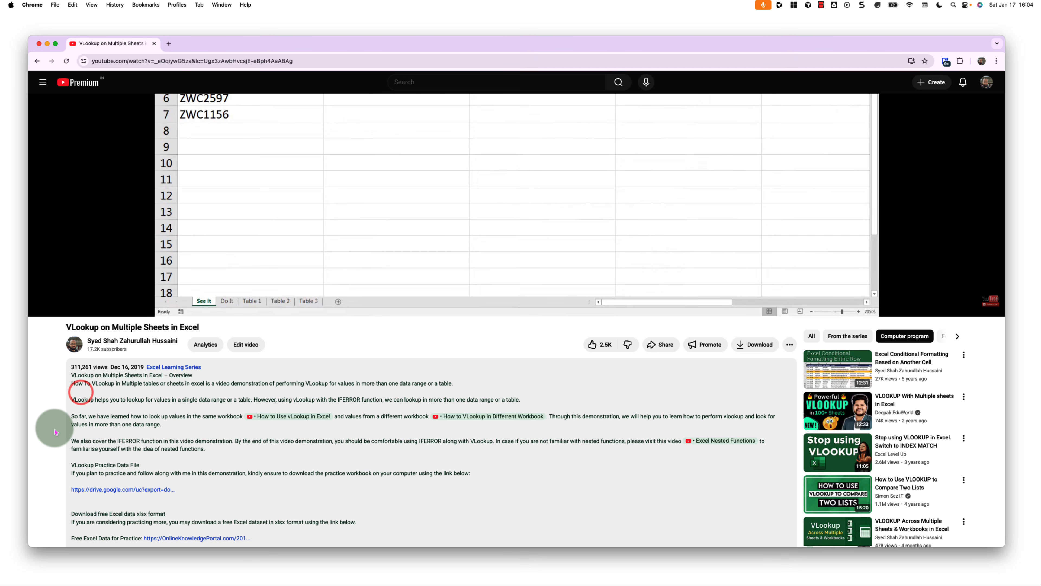
{"action": "scroll", "coordinate": [54, 429], "scroll_direction": "up", "scroll_amount": 5}
{"action": "scroll", "coordinate": [44, 513], "scroll_direction": "down", "scroll_amount": 5}
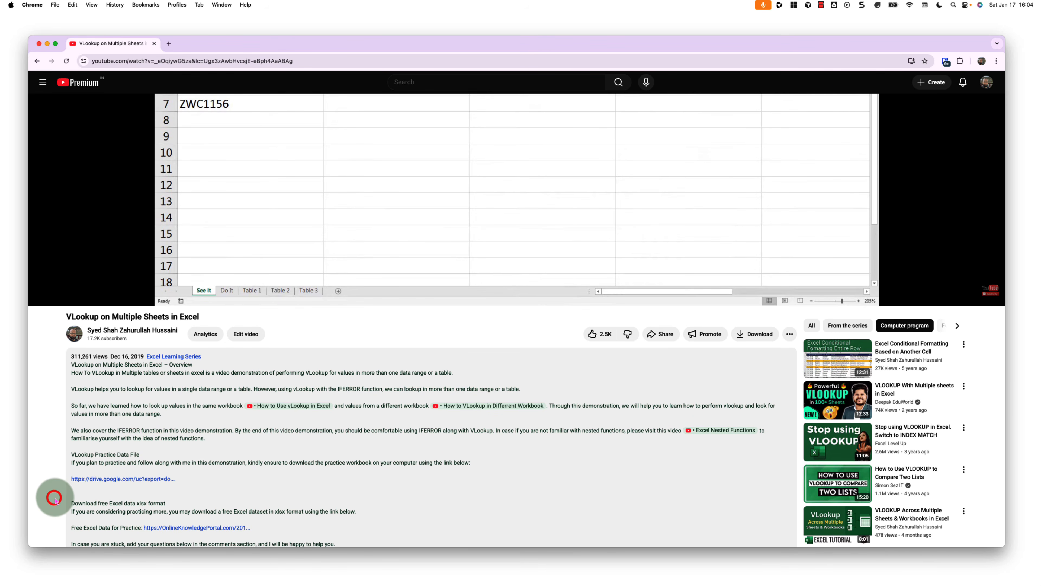
{"action": "left_click", "coordinate": [110, 480]}
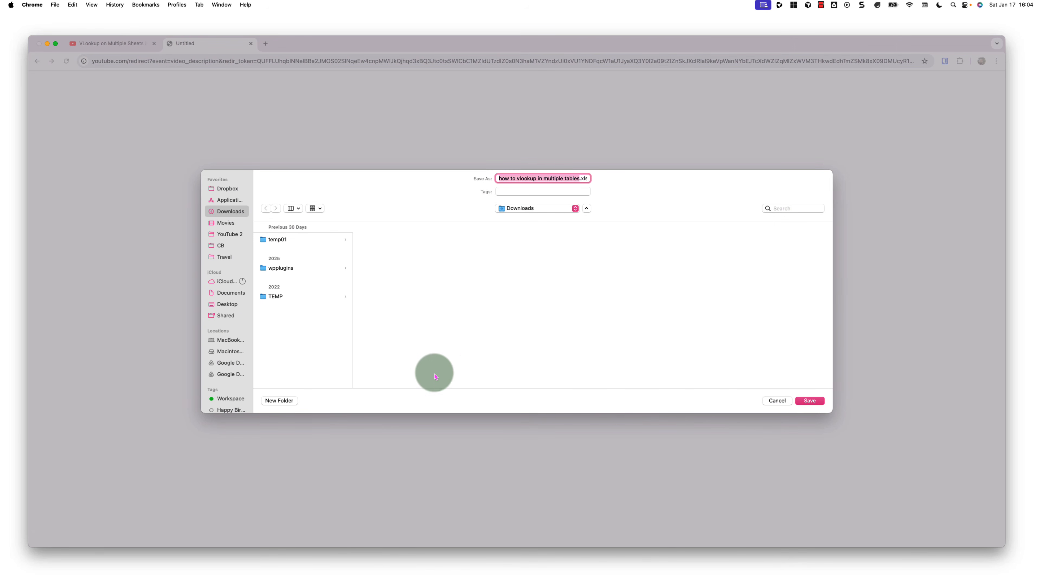
{"action": "left_click", "coordinate": [812, 402]}
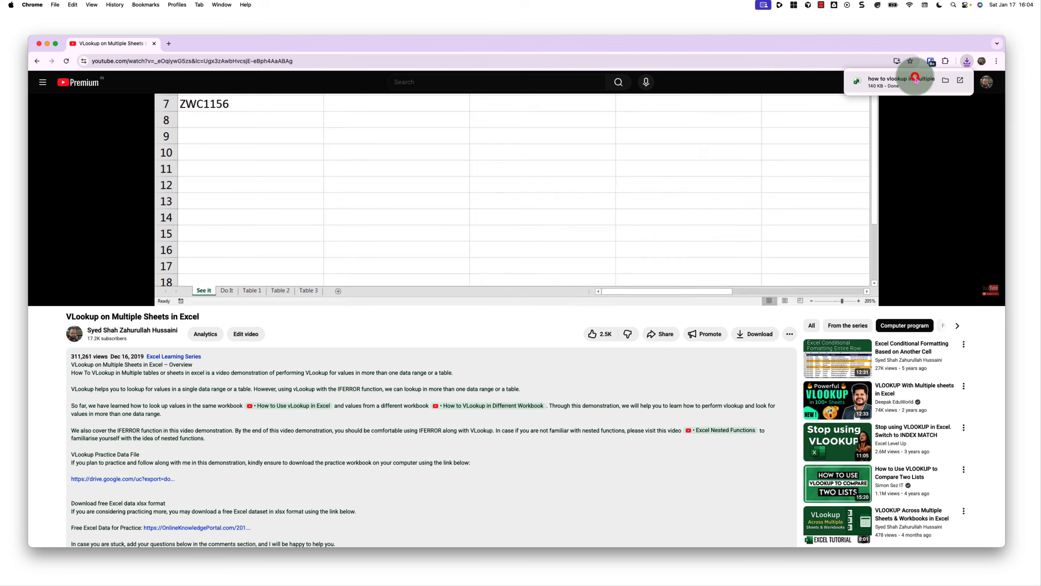
Open the downloaded workbook in Excel, put the browser window away and enlarge the workbook window
{"action": "left_click", "coordinate": [915, 78]}
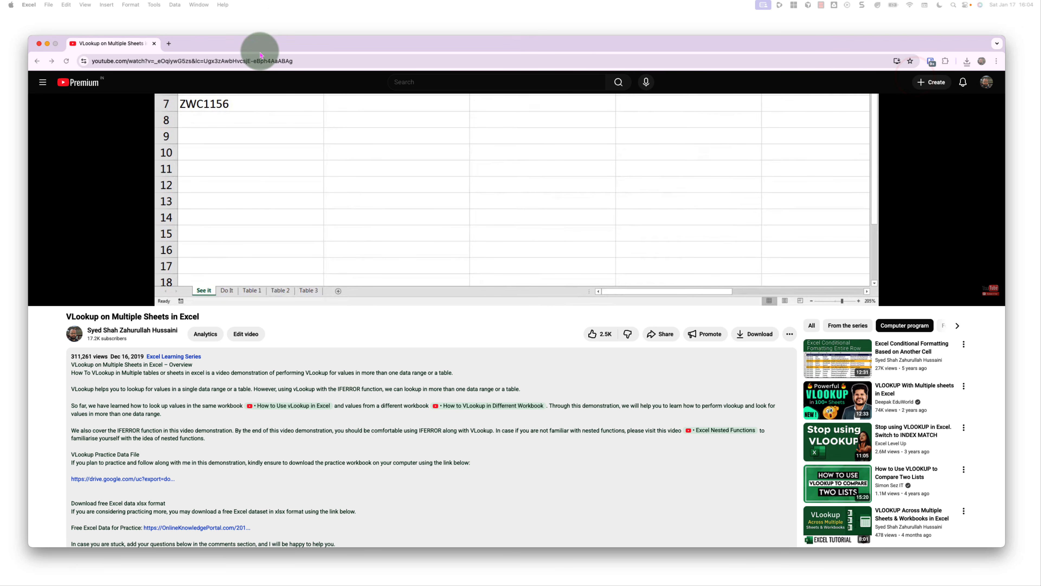
{"action": "left_click", "coordinate": [47, 43]}
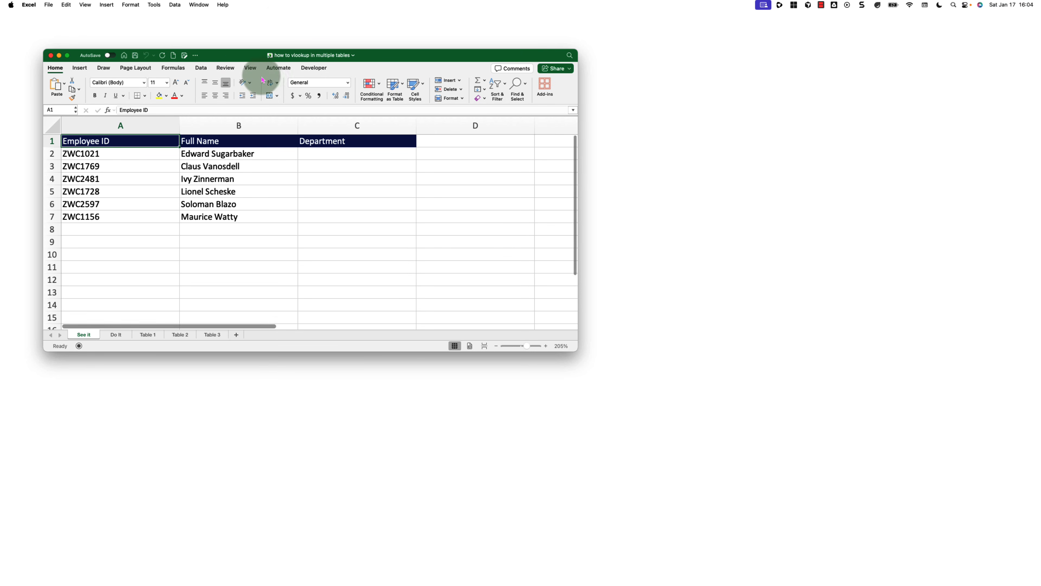
{"action": "left_click_drag", "start_coordinate": [575, 348], "coordinate": [984, 551]}
Insert a column before Department on the See it sheet and title it "Val came from?"
{"action": "left_click", "coordinate": [217, 156]}
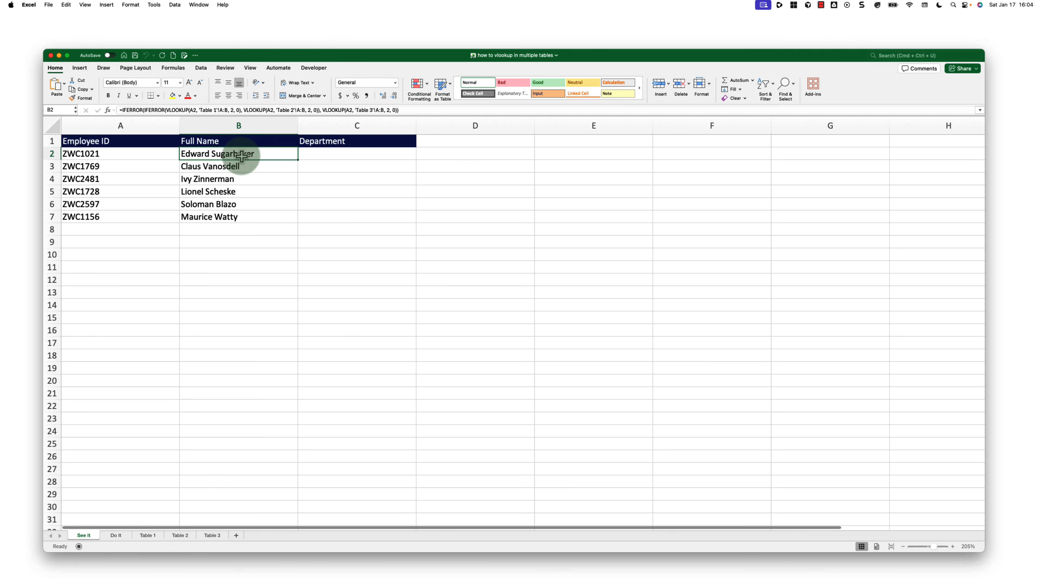
{"action": "left_click_drag", "start_coordinate": [241, 155], "coordinate": [239, 213]}
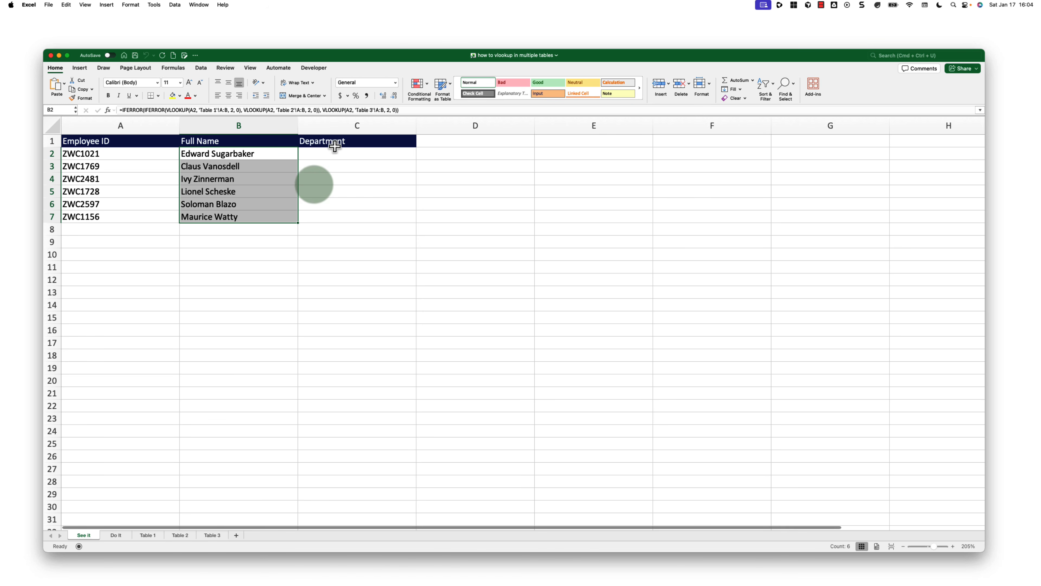
{"action": "left_click", "coordinate": [332, 157]}
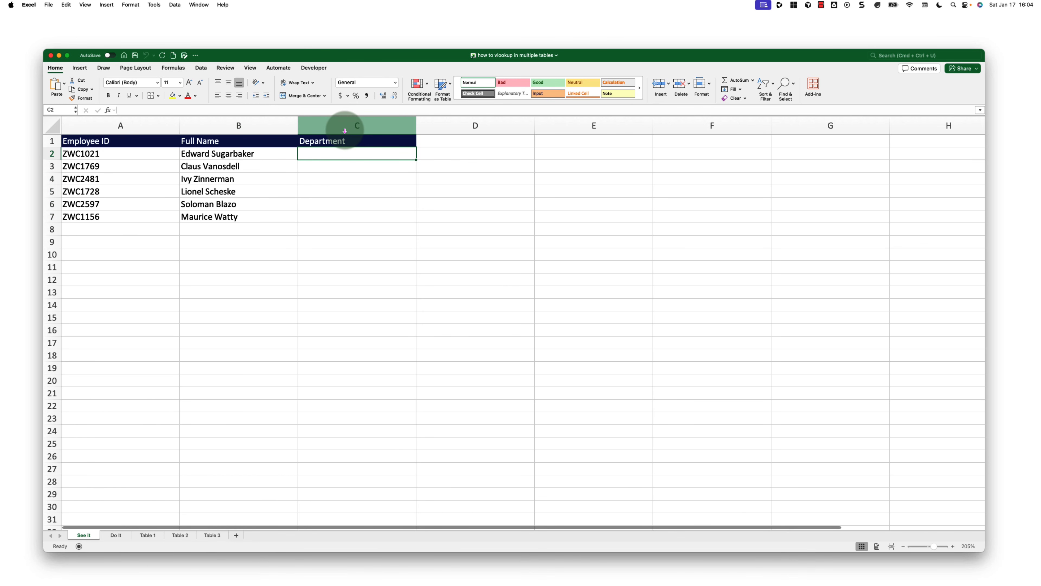
{"action": "left_click", "coordinate": [349, 116]}
{"action": "right_click", "coordinate": [348, 121]}
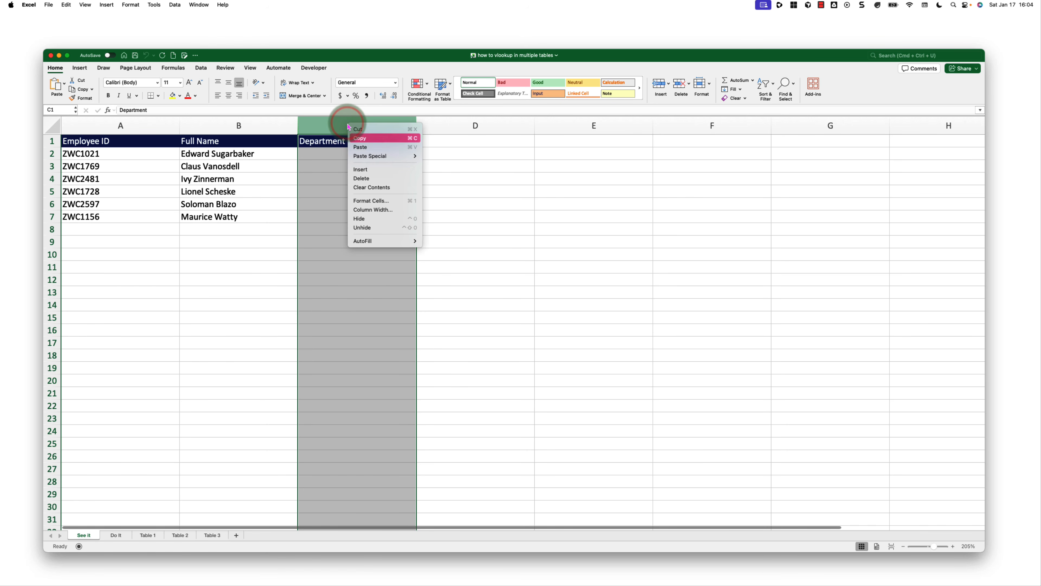
{"action": "left_click", "coordinate": [367, 172]}
{"action": "left_click", "coordinate": [325, 141]}
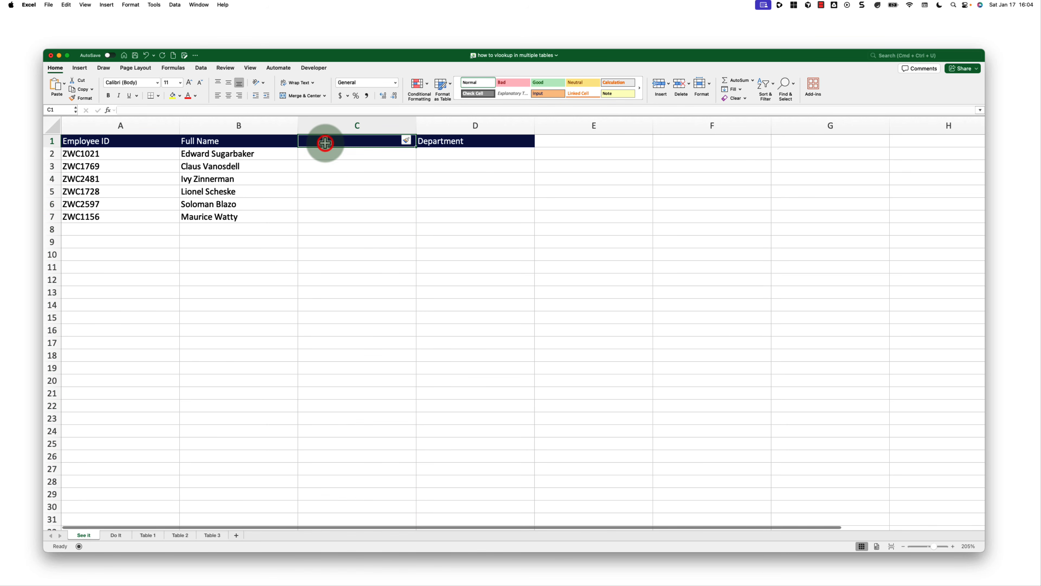
{"action": "type", "text": "Val v"}
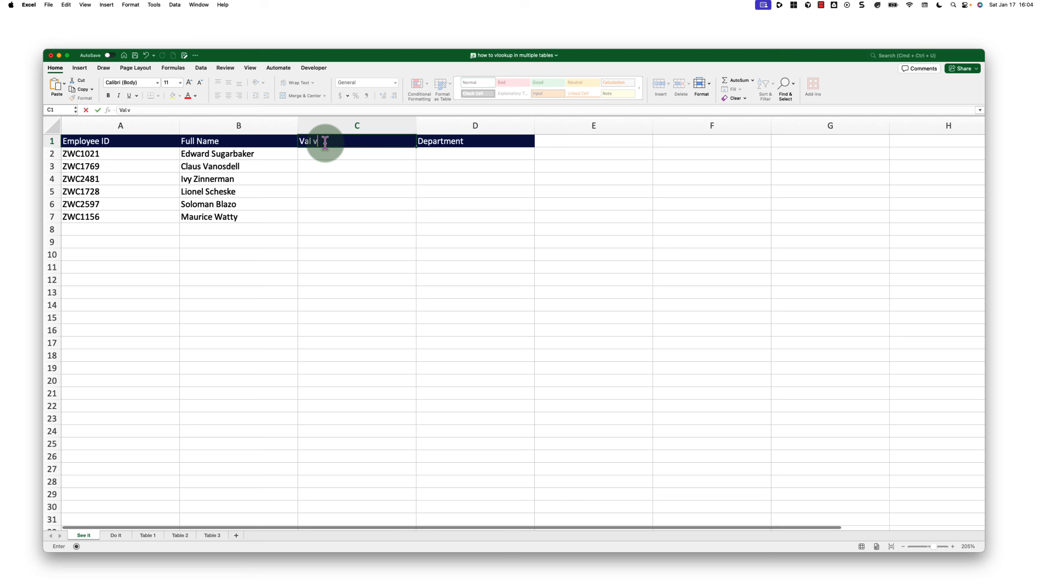
{"action": "type", "text": "came from?"}
{"action": "key", "text": "Return"}
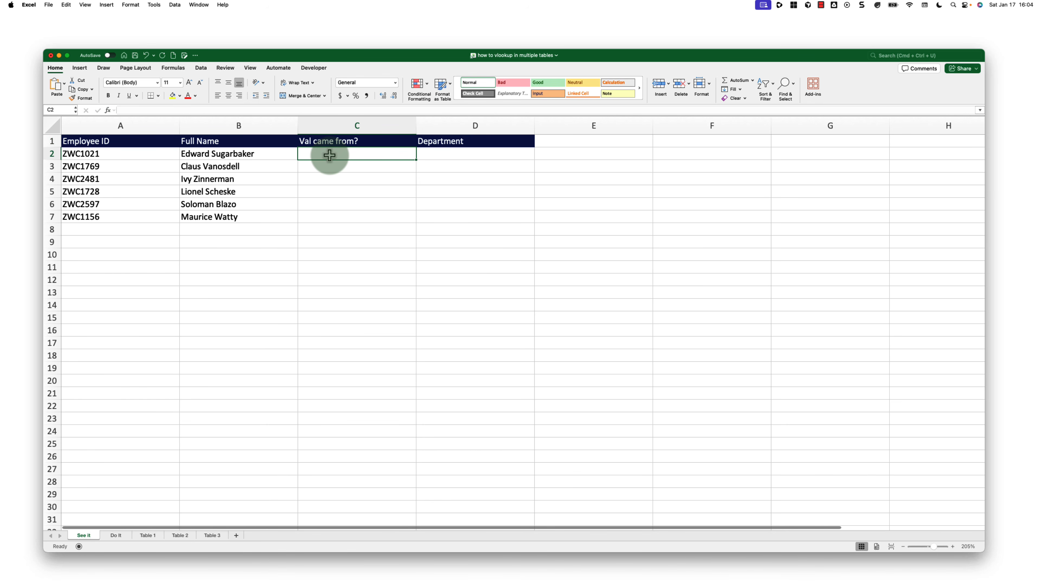
Enter =VLOOKUP(A2, 'Table 1'!A:B,2, 0) in C2 to look up the employee ID in the Table 1 sheet
{"action": "left_click", "coordinate": [279, 154]}
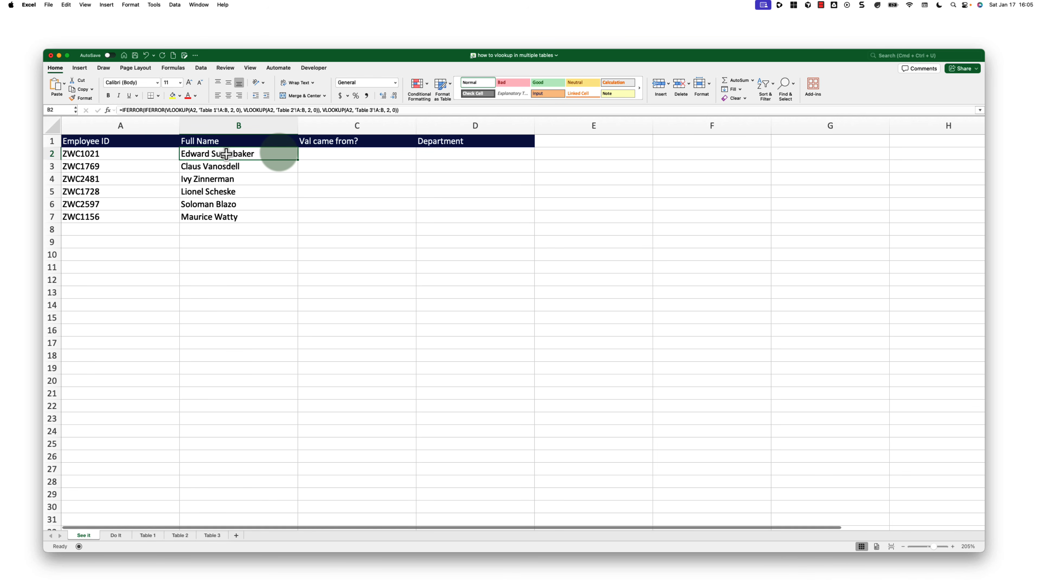
{"action": "left_click", "coordinate": [339, 157]}
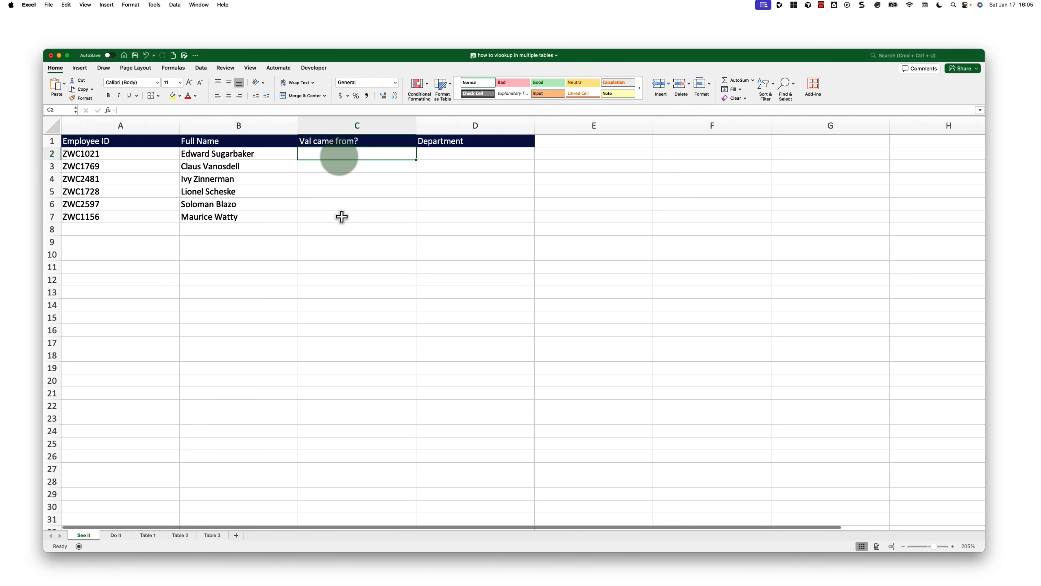
{"action": "type", "text": "=VLOOKUP("}
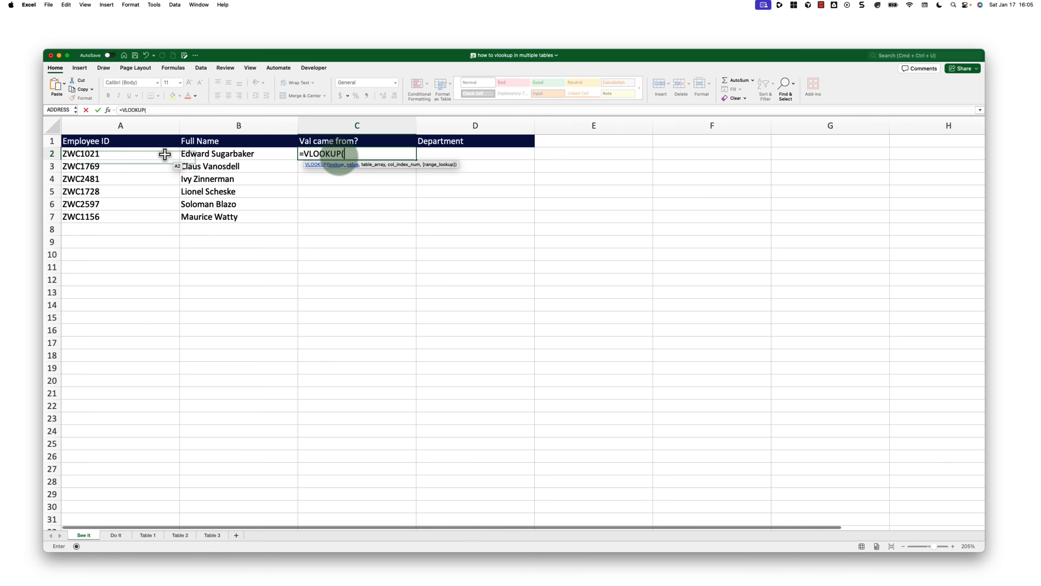
{"action": "left_click", "coordinate": [139, 154]}
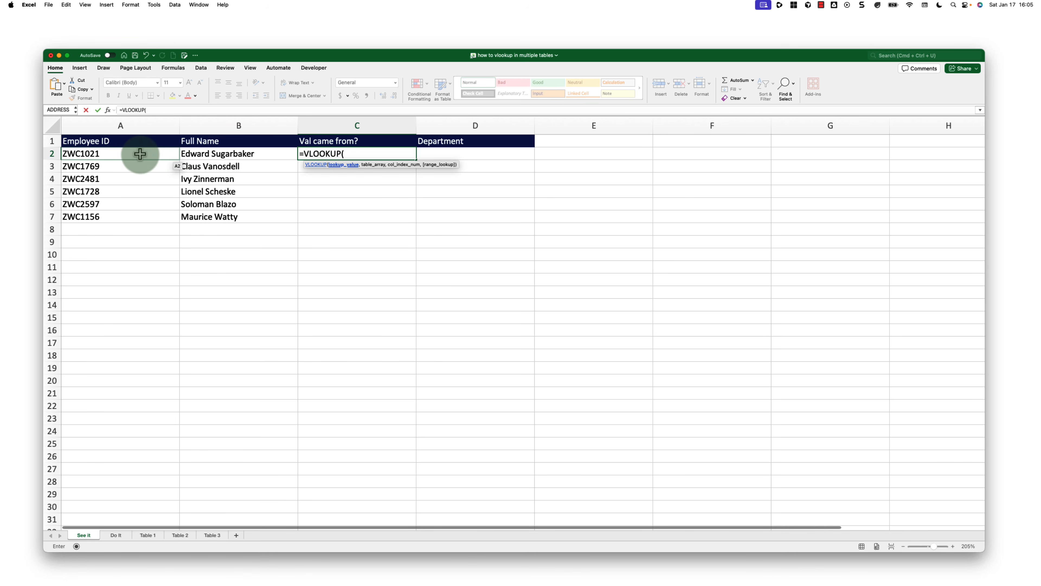
{"action": "type", "text": ","}
{"action": "left_click", "coordinate": [147, 534]}
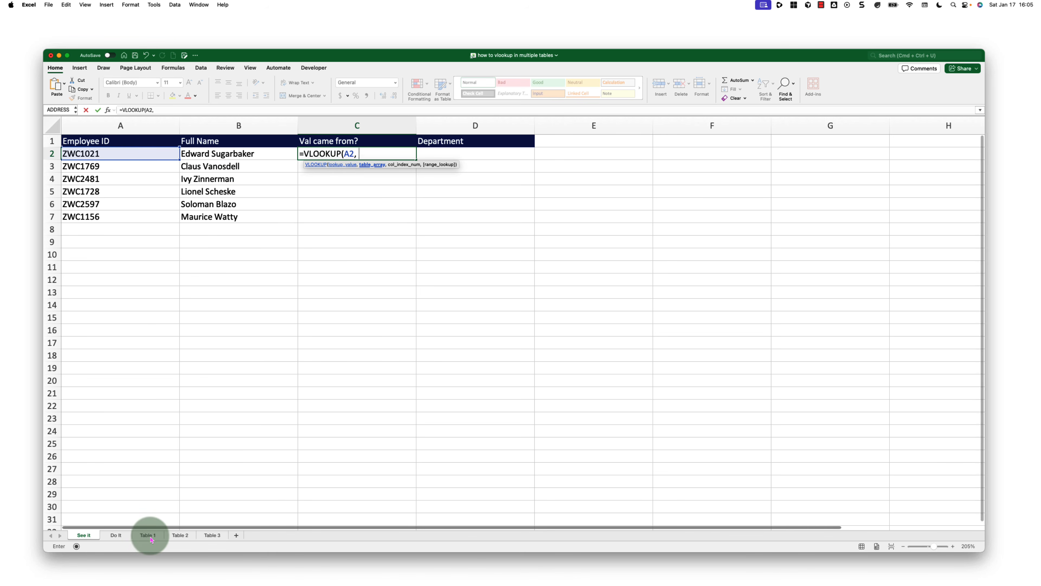
{"action": "left_click_drag", "start_coordinate": [118, 127], "coordinate": [223, 128]}
{"action": "type", "text": ","}
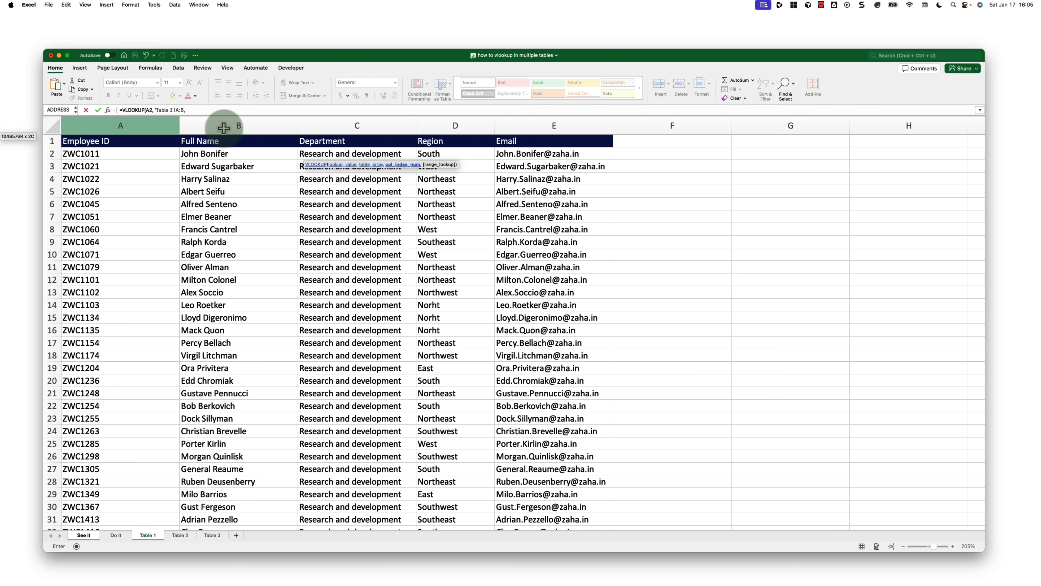
{"action": "type", "text": "2, 0)"}
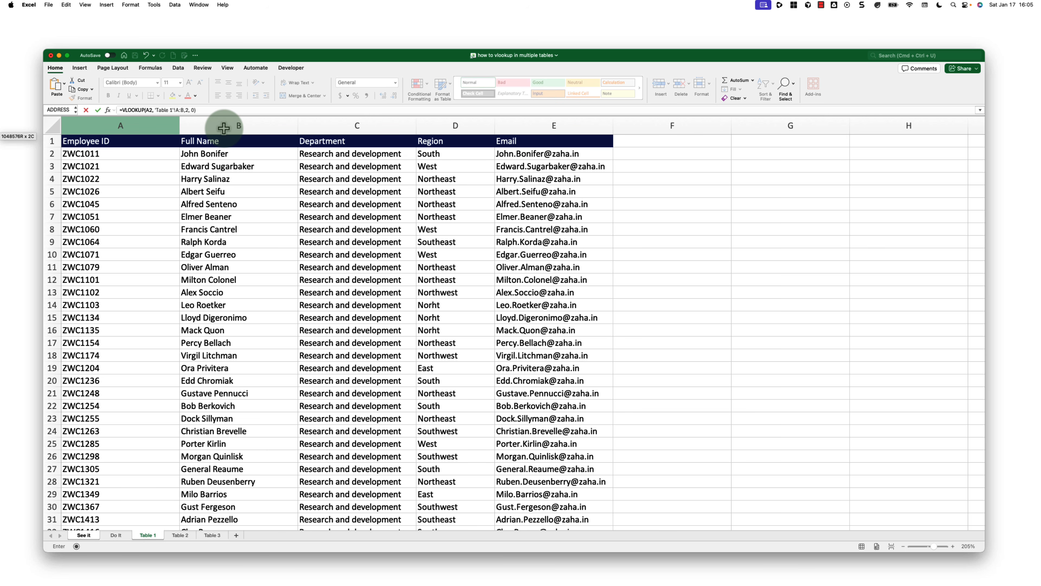
{"action": "key", "text": "Return"}
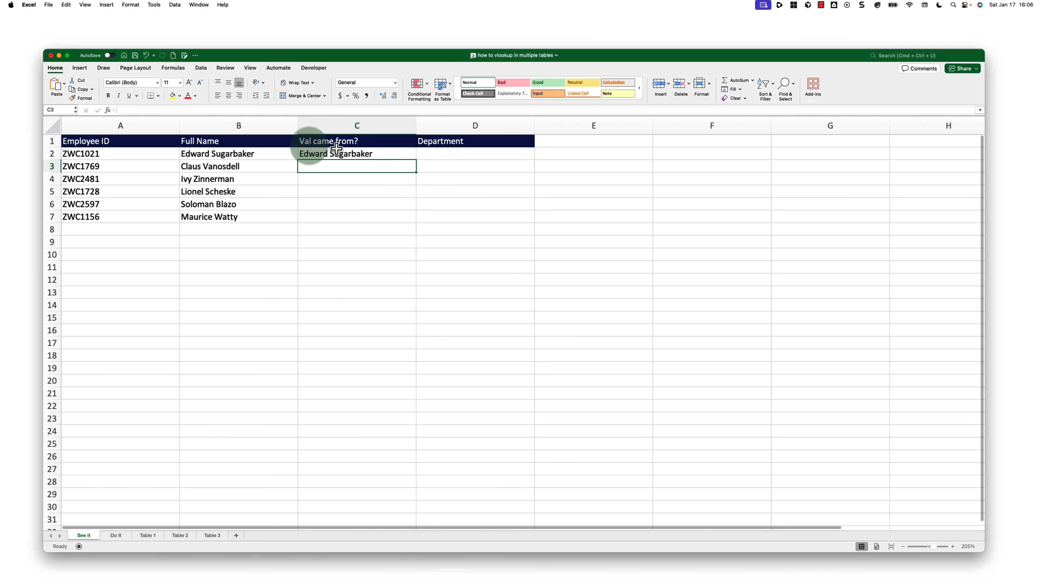
Glance at the Table 2 and Table 3 sheets, and copy the VLOOKUP expression from C2's formula without its equals sign
{"action": "left_click", "coordinate": [341, 153]}
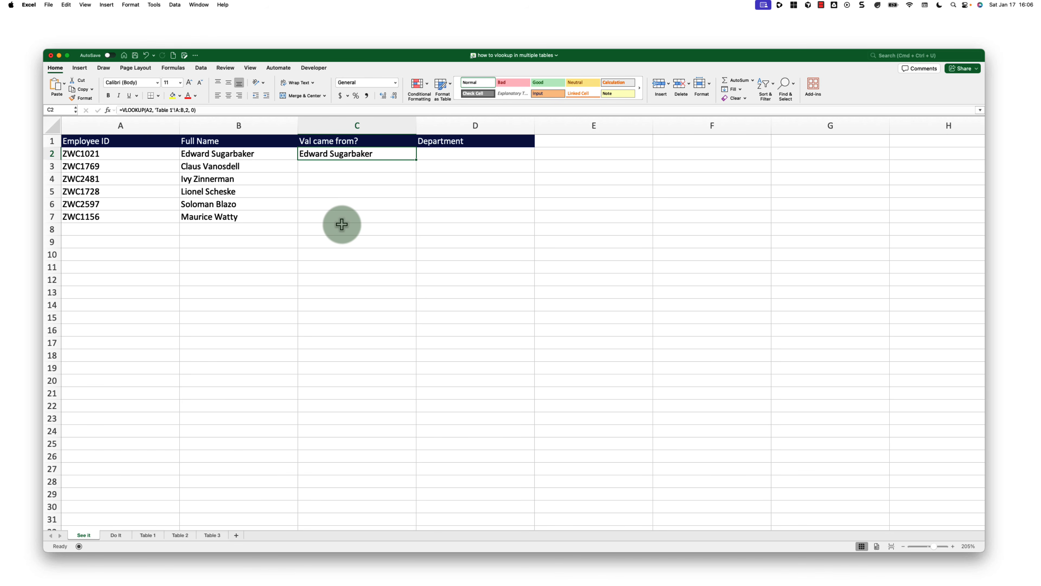
{"action": "left_click", "coordinate": [180, 535]}
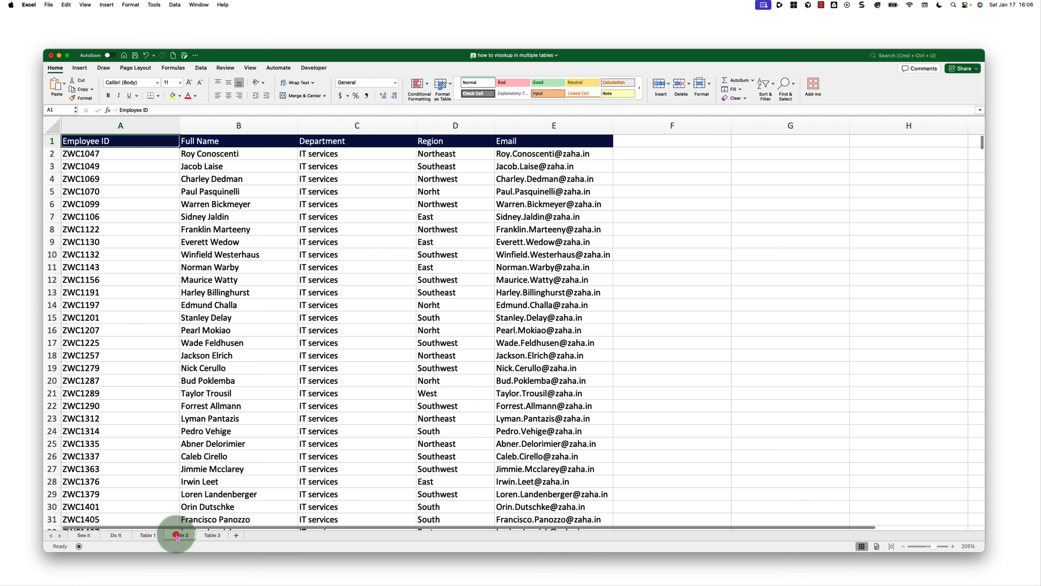
{"action": "left_click", "coordinate": [211, 535]}
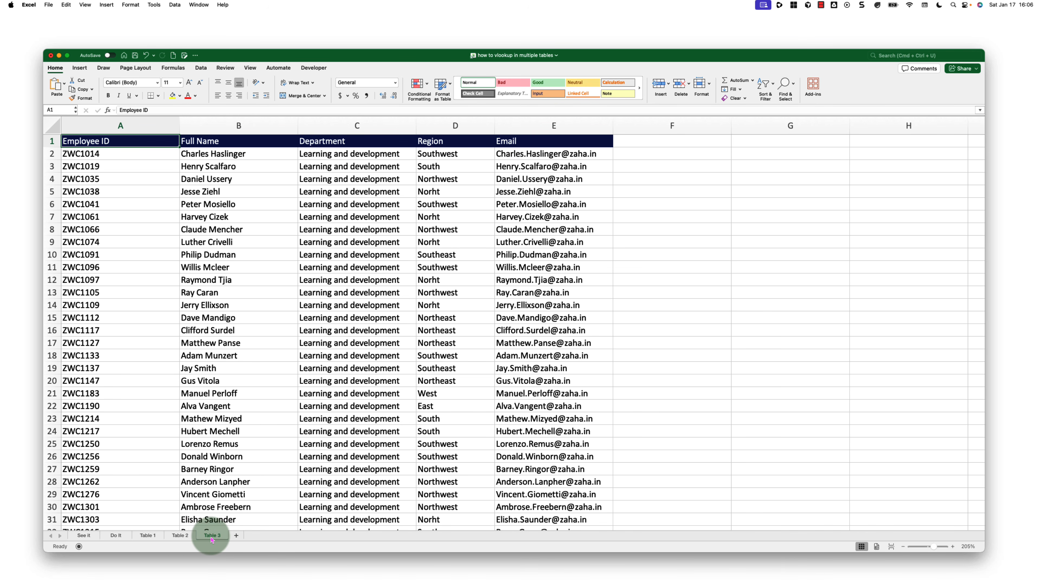
{"action": "left_click", "coordinate": [83, 535]}
{"action": "left_click", "coordinate": [123, 109]}
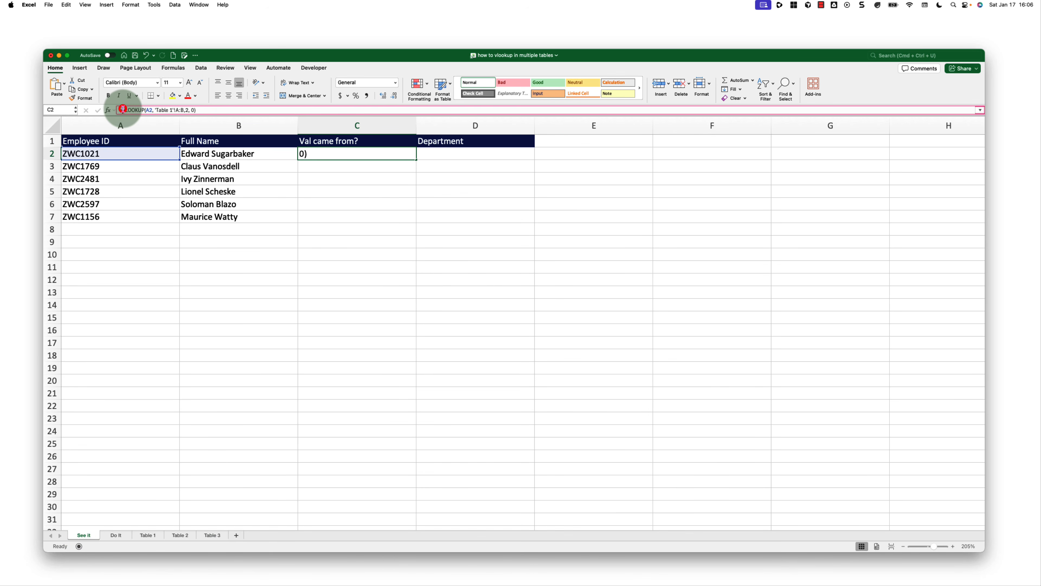
{"action": "left_click_drag", "start_coordinate": [123, 109], "coordinate": [209, 110]}
{"action": "key", "text": "super+c"}
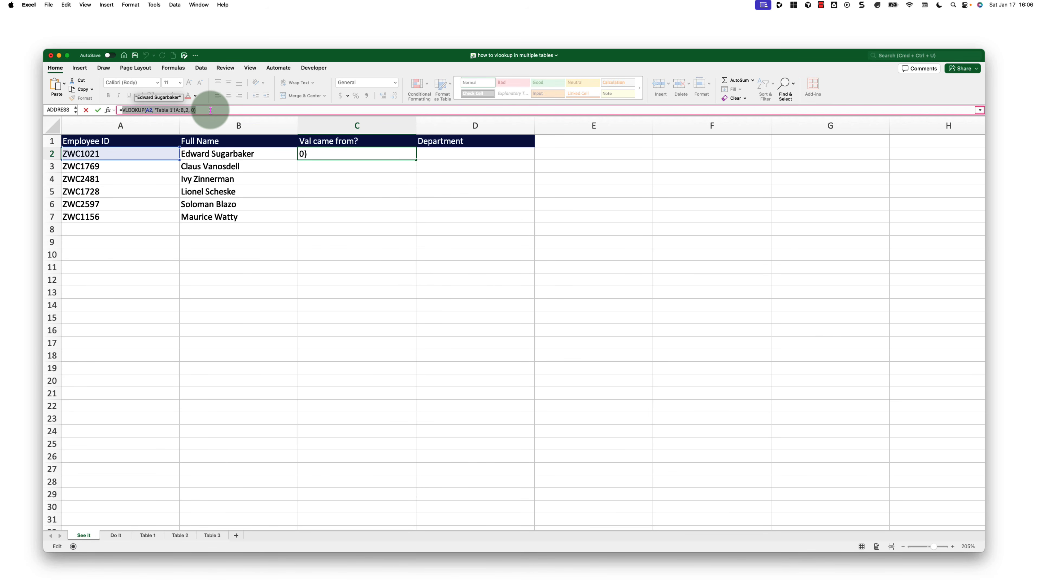
Rewrite the formula in C2 as =ISERROR(VLOOKUP(A2, 'Table 1'!A:B,2, 0)), reusing the copied VLOOKUP expression
{"action": "key", "text": "BackSpace"}
{"action": "type", "text": "is"}
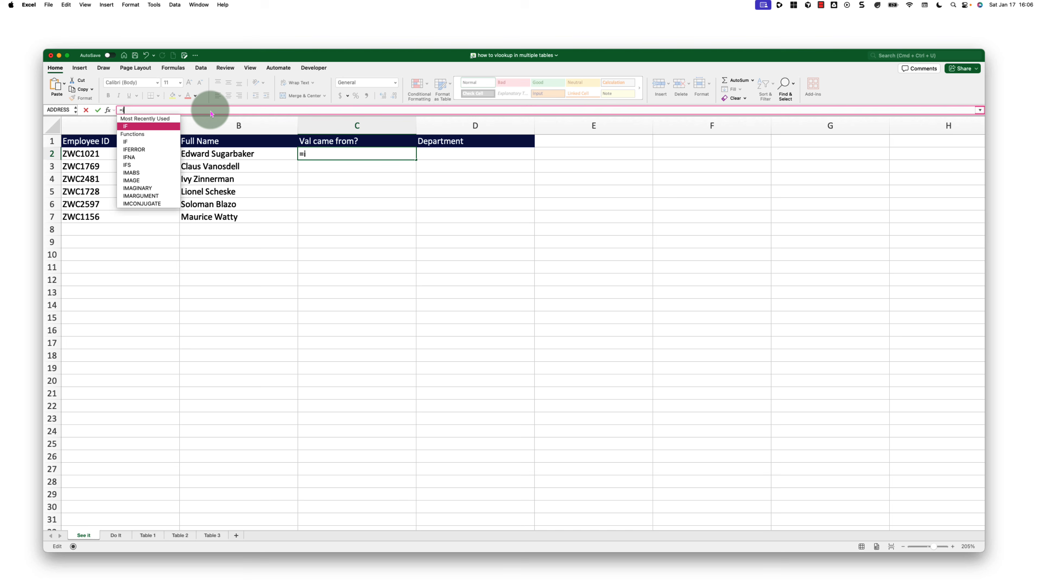
{"action": "key", "text": "Down"}
{"action": "key", "text": "Down"}
{"action": "key", "text": "Tab"}
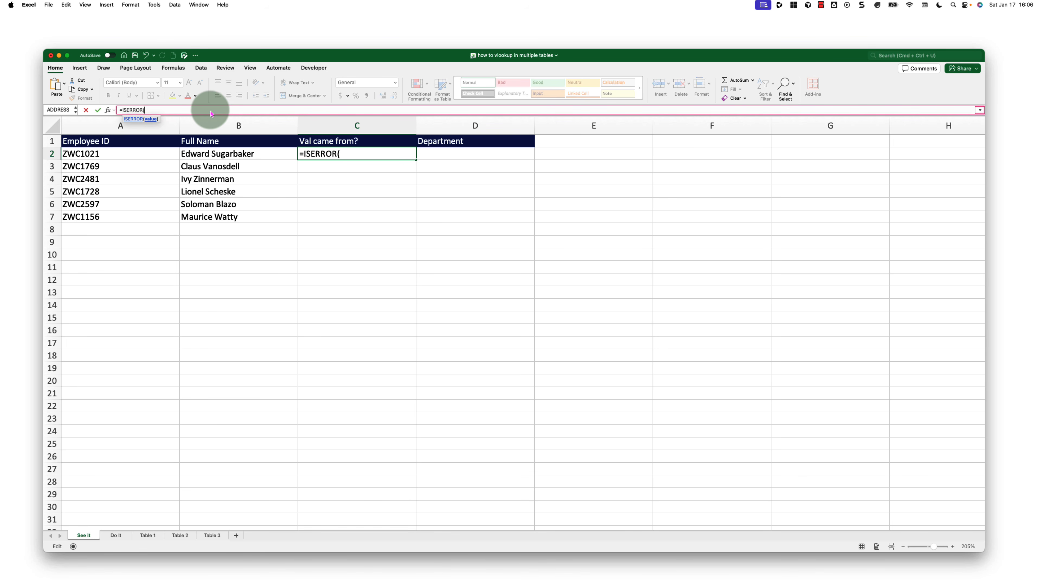
{"action": "key", "text": "super+v"}
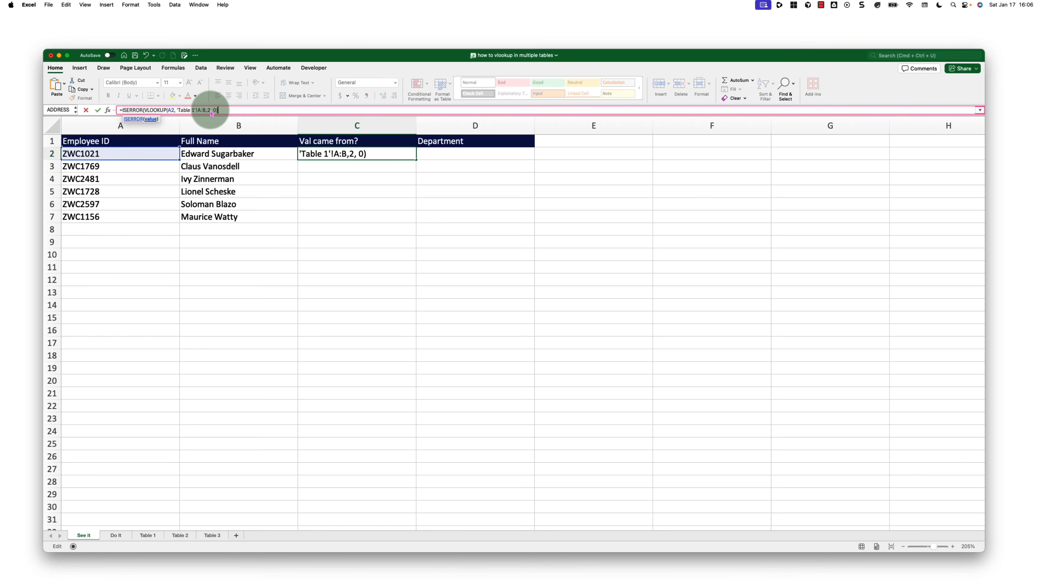
{"action": "type", "text": ")"}
{"action": "key", "text": "Return"}
Fill the ISERROR formula from C2 down to C7 and compare its results with the Full Name entries
{"action": "left_click", "coordinate": [365, 156]}
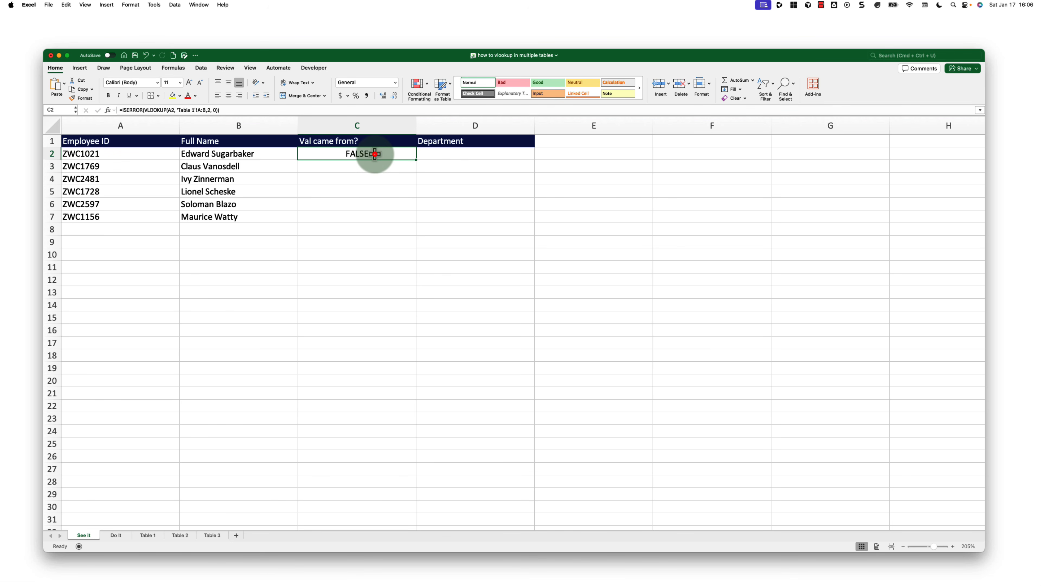
{"action": "left_click_drag", "start_coordinate": [415, 161], "coordinate": [414, 220]}
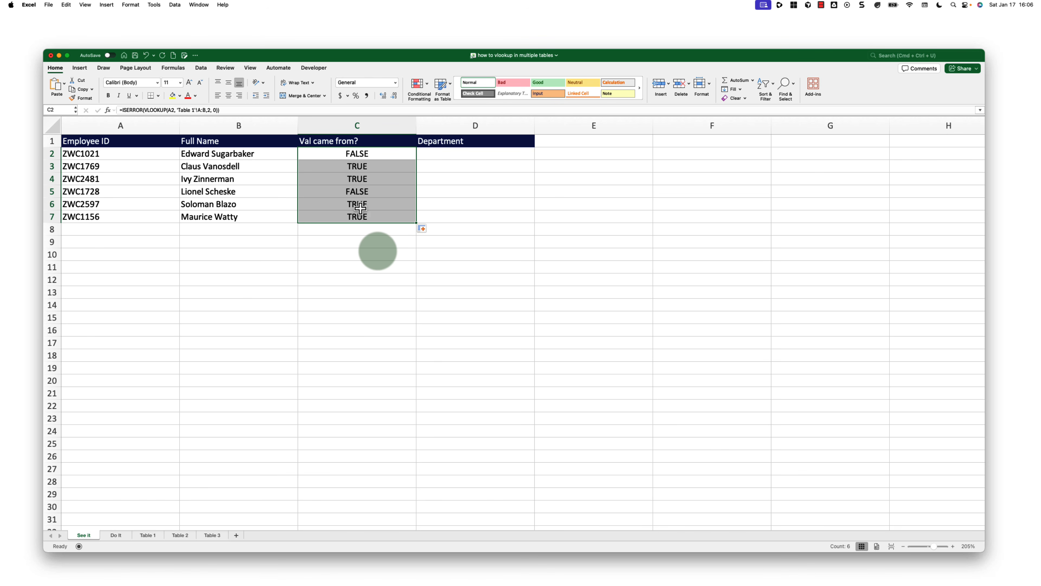
{"action": "left_click_drag", "start_coordinate": [237, 171], "coordinate": [234, 178]}
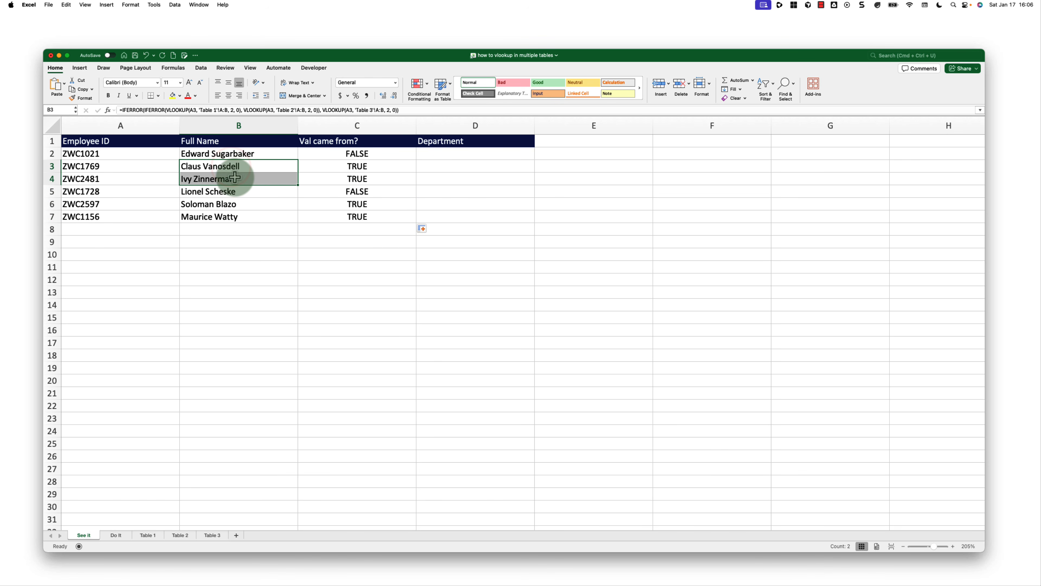
{"action": "left_click", "coordinate": [348, 154]}
{"action": "left_click", "coordinate": [258, 156]}
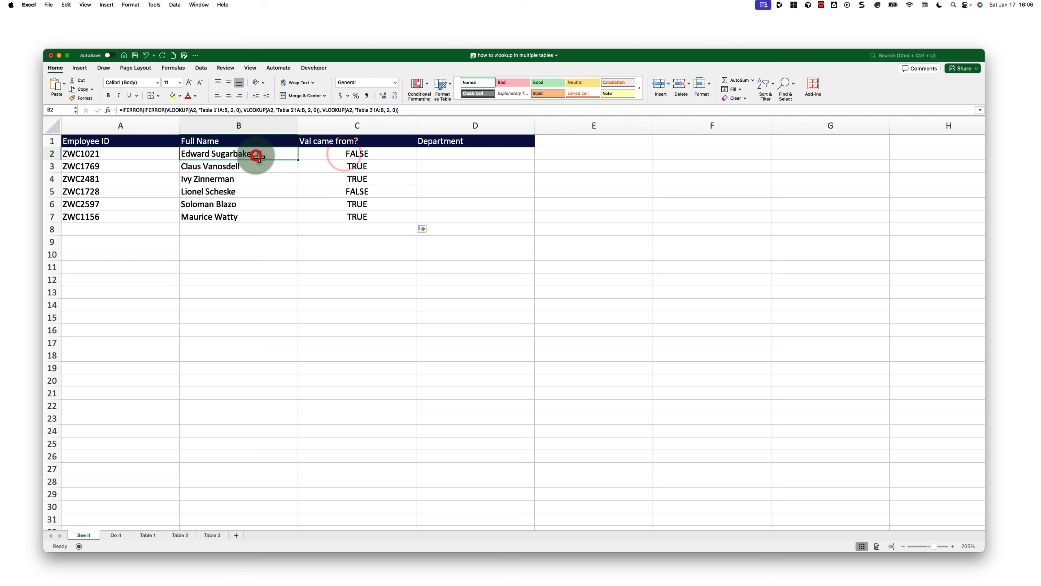
{"action": "left_click", "coordinate": [354, 153]}
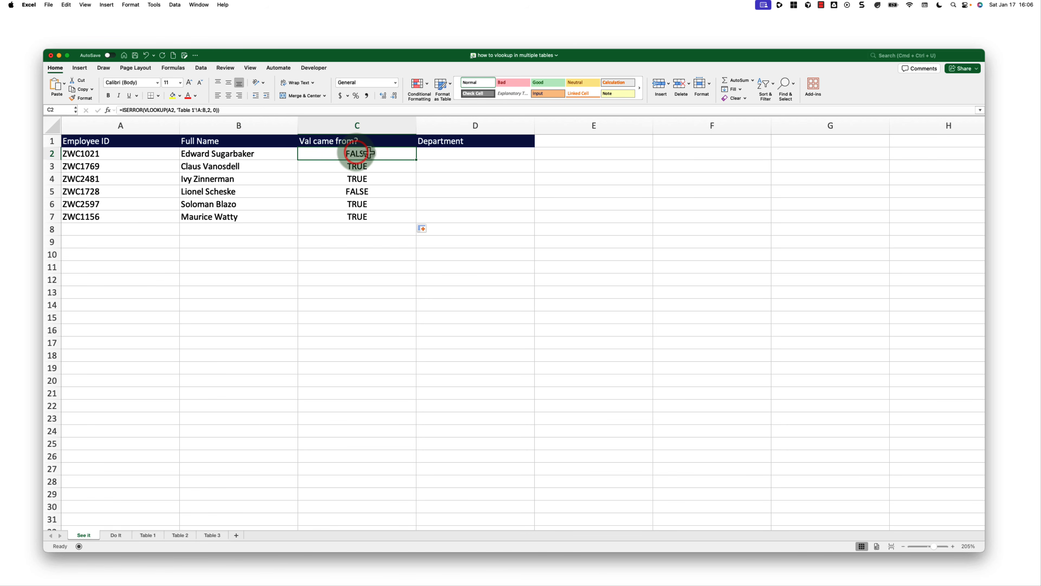
{"action": "left_click", "coordinate": [365, 167]}
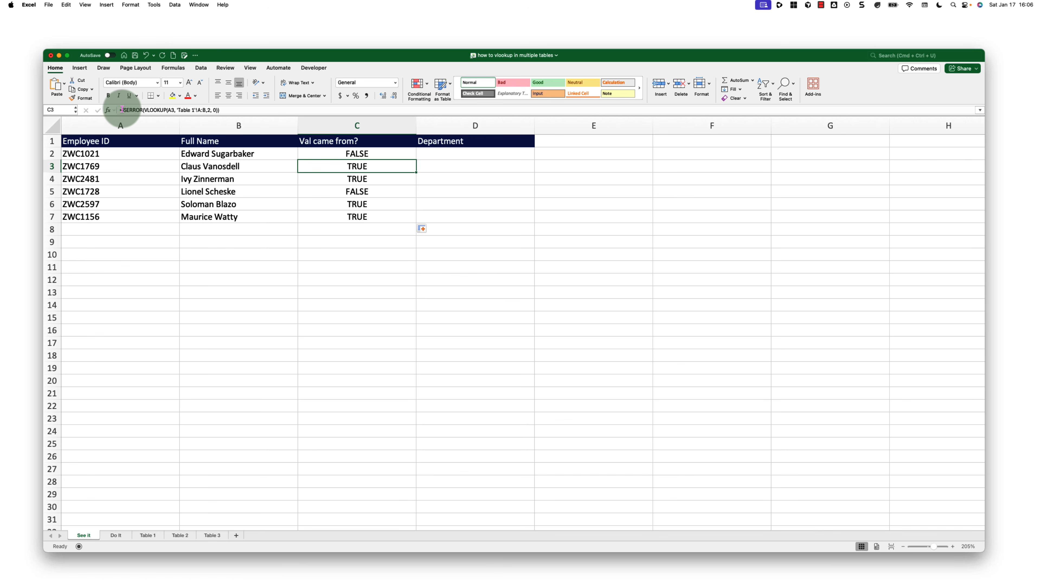
{"action": "left_click_drag", "start_coordinate": [122, 110], "coordinate": [246, 111]}
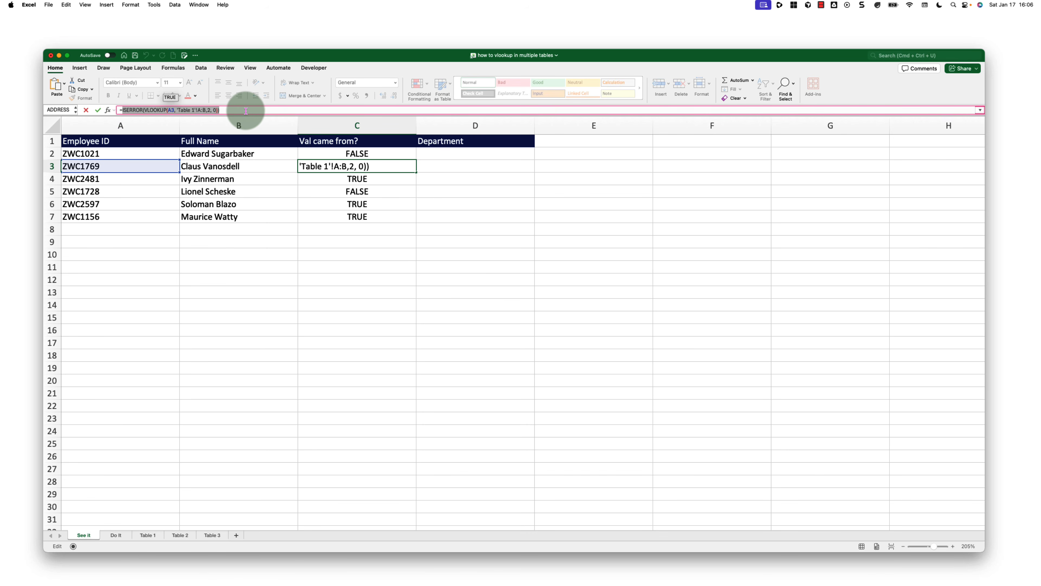
{"action": "key", "text": "BackSpace"}
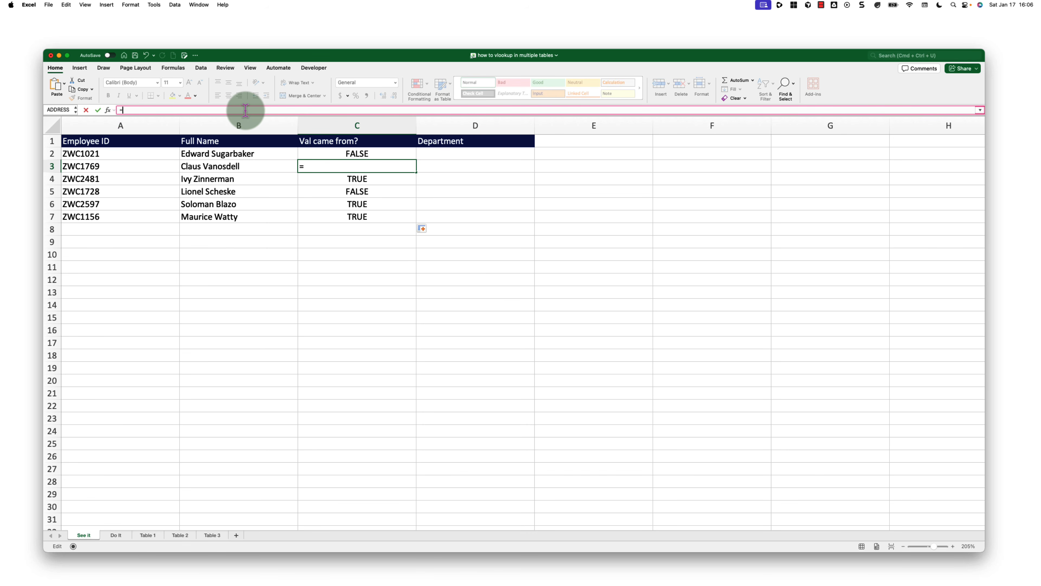
{"action": "key", "text": "Escape"}
Rewrite C2's formula as =NOT(ISERROR(VLOOKUP(A2, 'Table 1'!A:B,2, 0))), reusing the copied ISERROR expression
{"action": "left_click", "coordinate": [317, 154]}
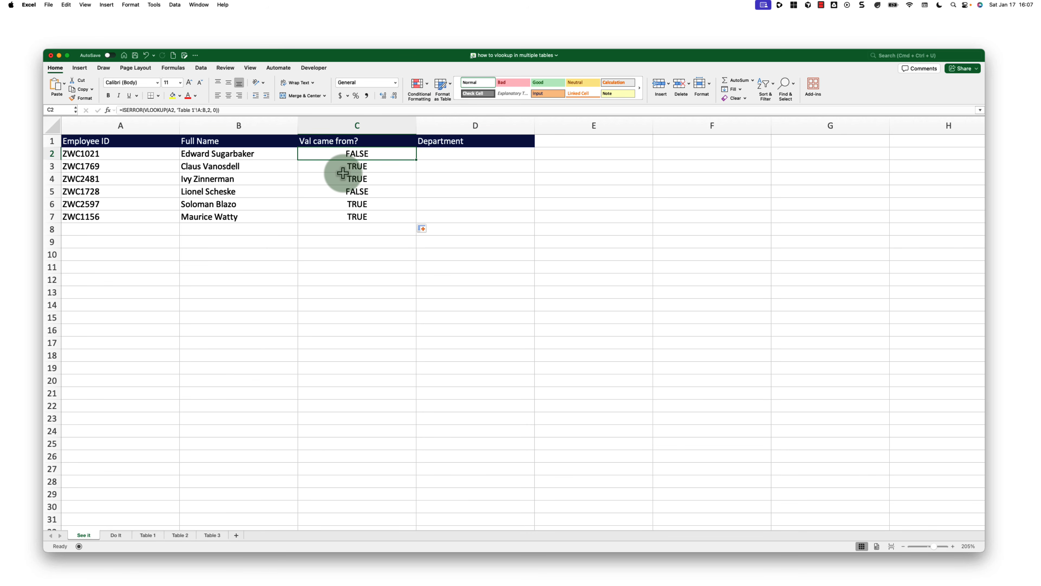
{"action": "left_click_drag", "start_coordinate": [123, 110], "coordinate": [222, 111]}
{"action": "key", "text": "super+c"}
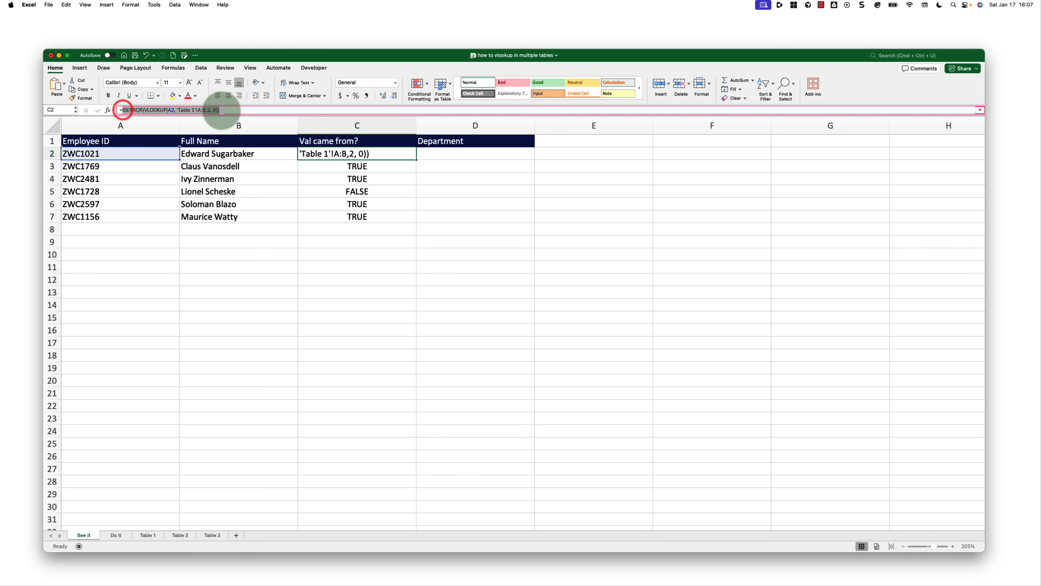
{"action": "type", "text": "="}
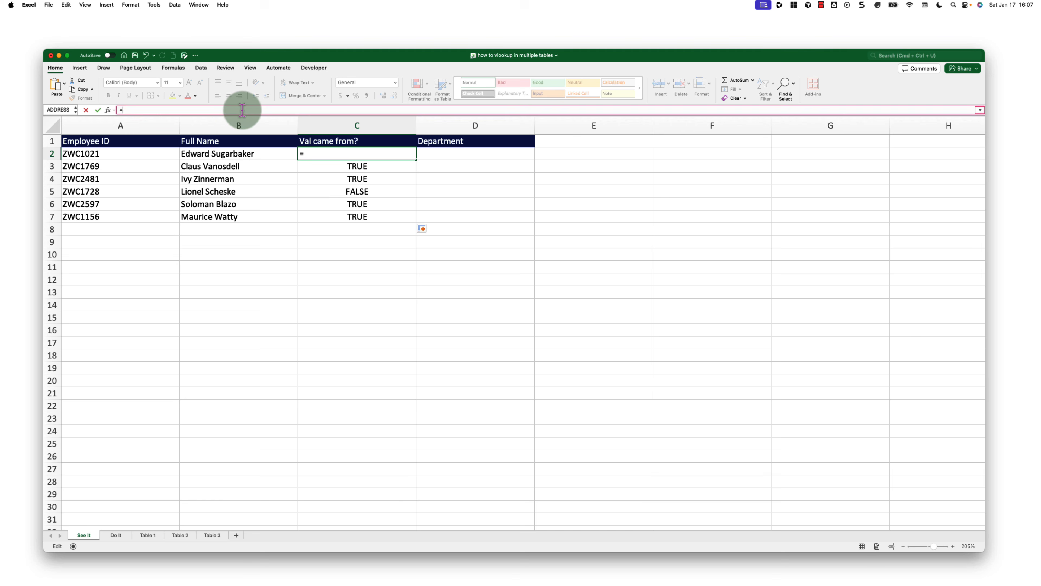
{"action": "type", "text": "not"}
{"action": "key", "text": "Tab"}
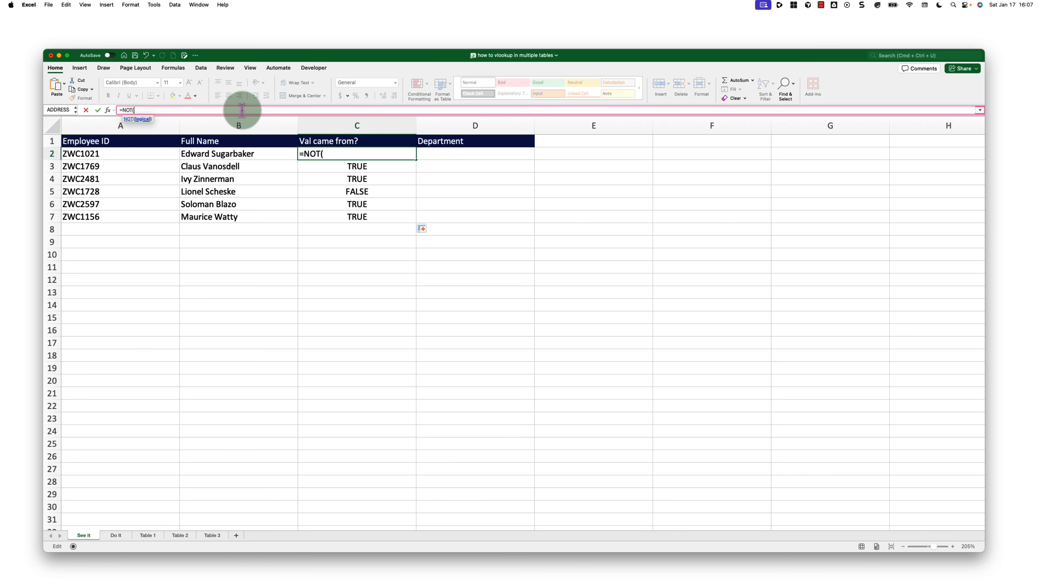
{"action": "key", "text": "super+v"}
{"action": "type", "text": ")"}
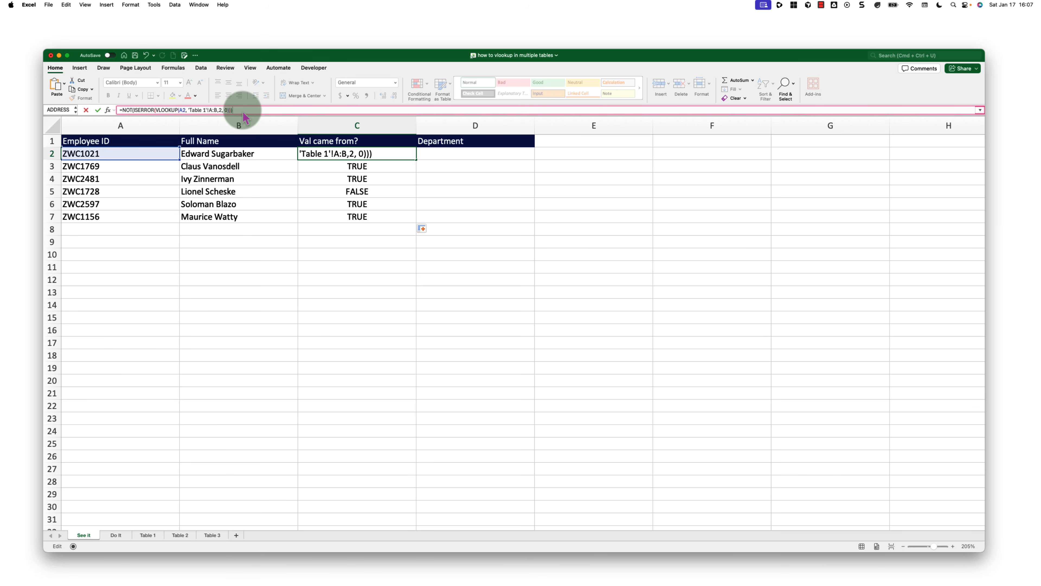
{"action": "key", "text": "Return"}
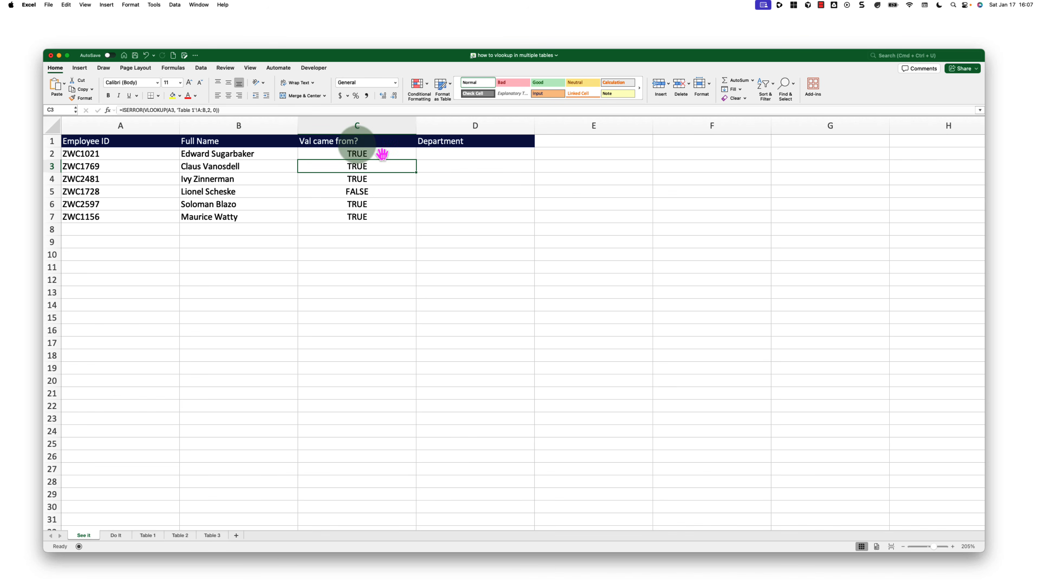
Fill the NOT formula from C2 down to C7 and review the results alongside the Full Name formulas
{"action": "left_click", "coordinate": [382, 152]}
{"action": "left_click_drag", "start_coordinate": [416, 159], "coordinate": [413, 221]}
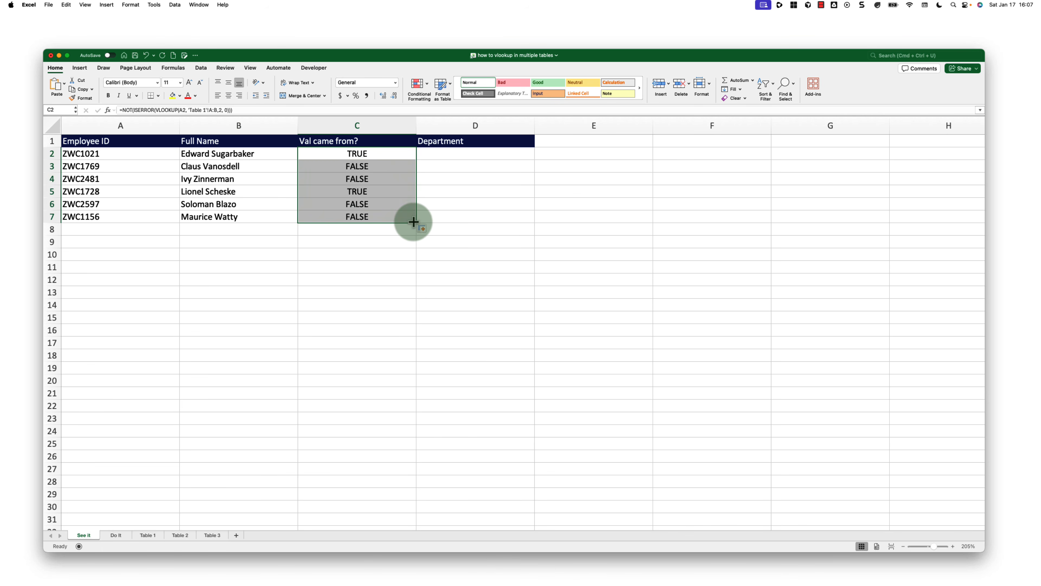
{"action": "left_click", "coordinate": [230, 154]}
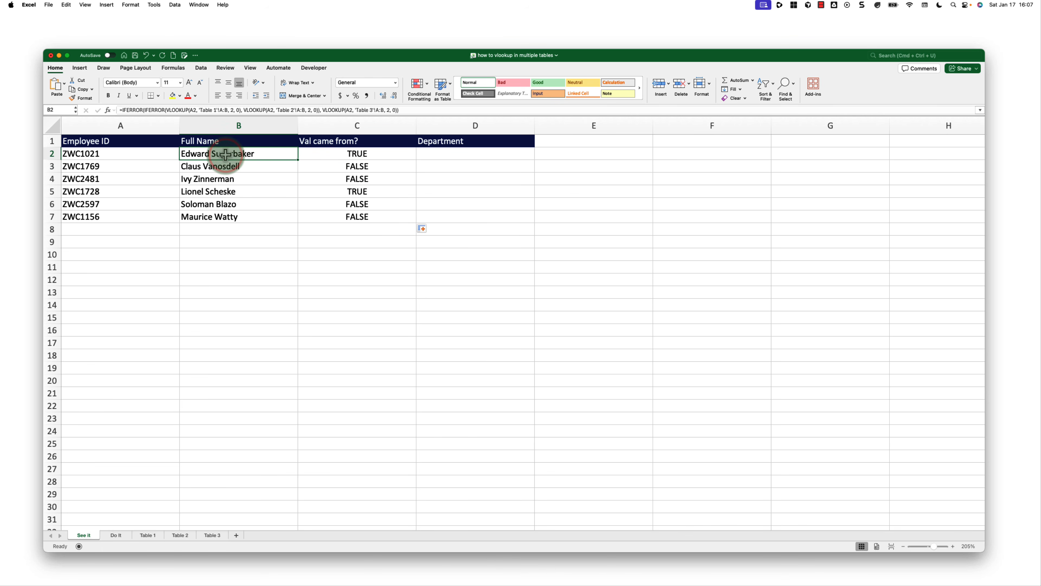
{"action": "left_click", "coordinate": [327, 153]}
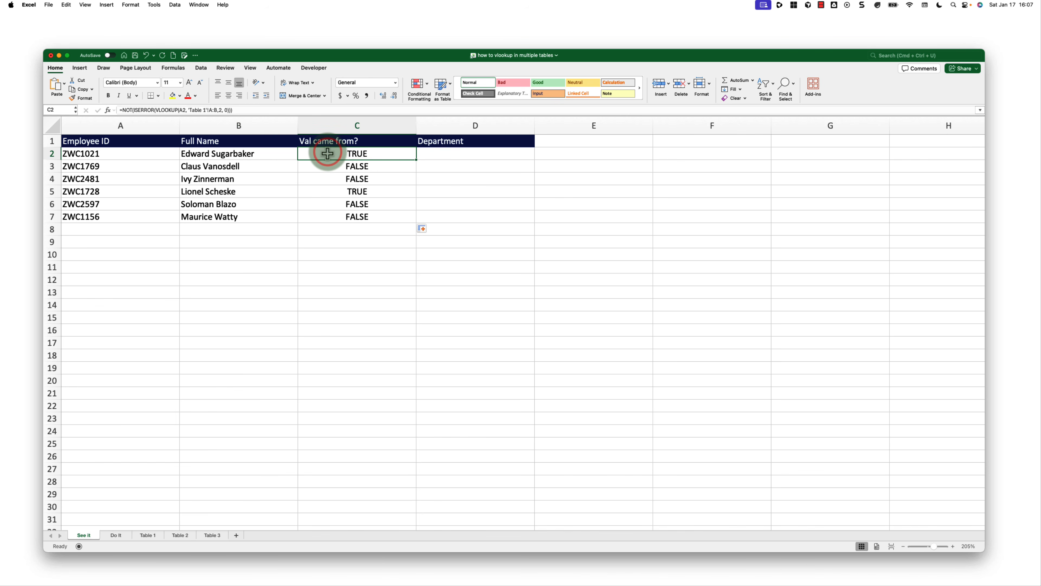
{"action": "left_click", "coordinate": [124, 110]}
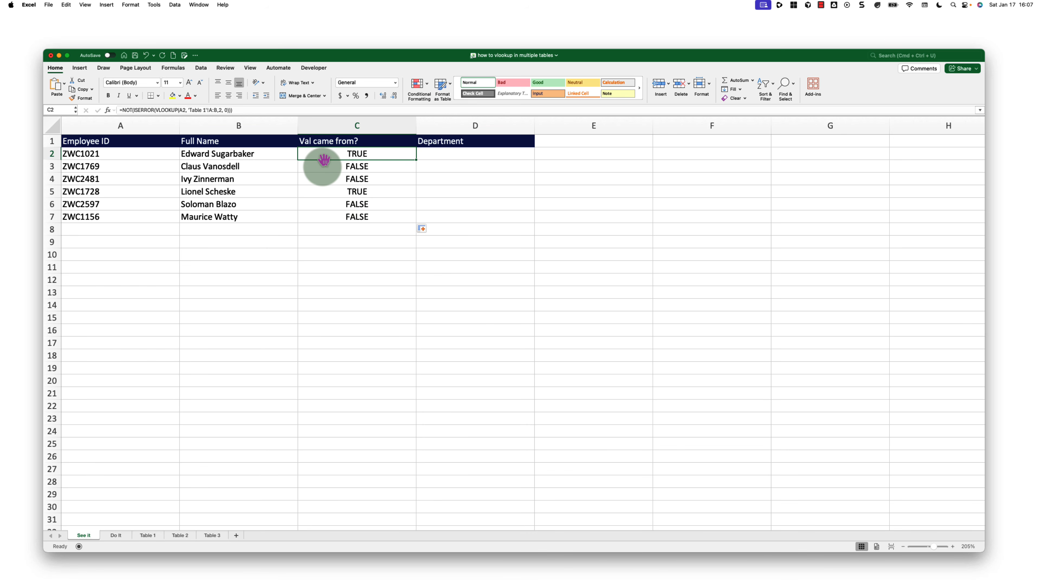
{"action": "left_click_drag", "start_coordinate": [322, 167], "coordinate": [324, 213]}
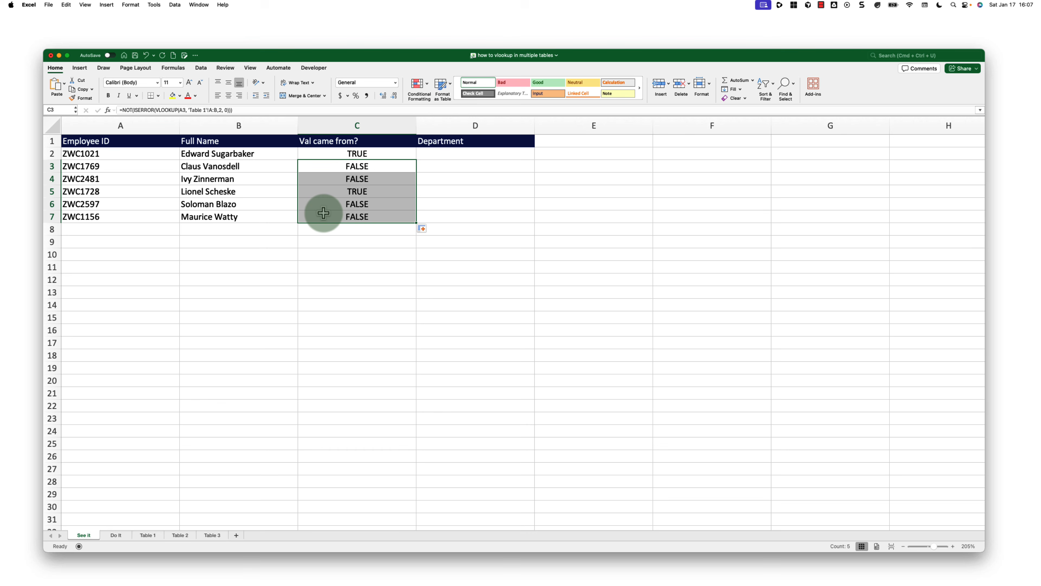
Wrap C2's copied NOT expression in an IFS function as the first logical test, returning "T1" when true
{"action": "left_click", "coordinate": [324, 153]}
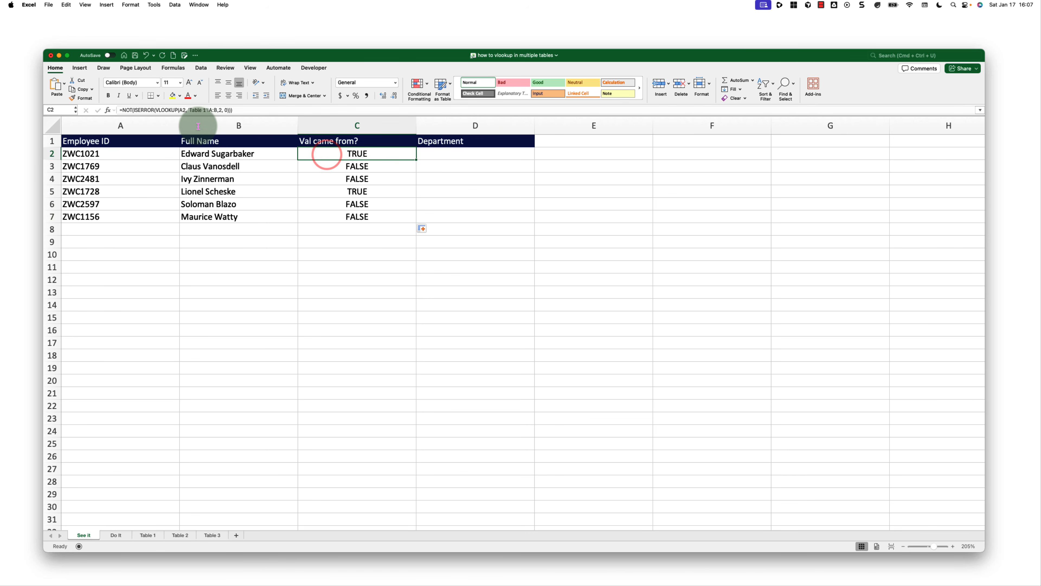
{"action": "left_click_drag", "start_coordinate": [122, 110], "coordinate": [255, 108]}
{"action": "key", "text": "super+c"}
{"action": "type", "text": "if"}
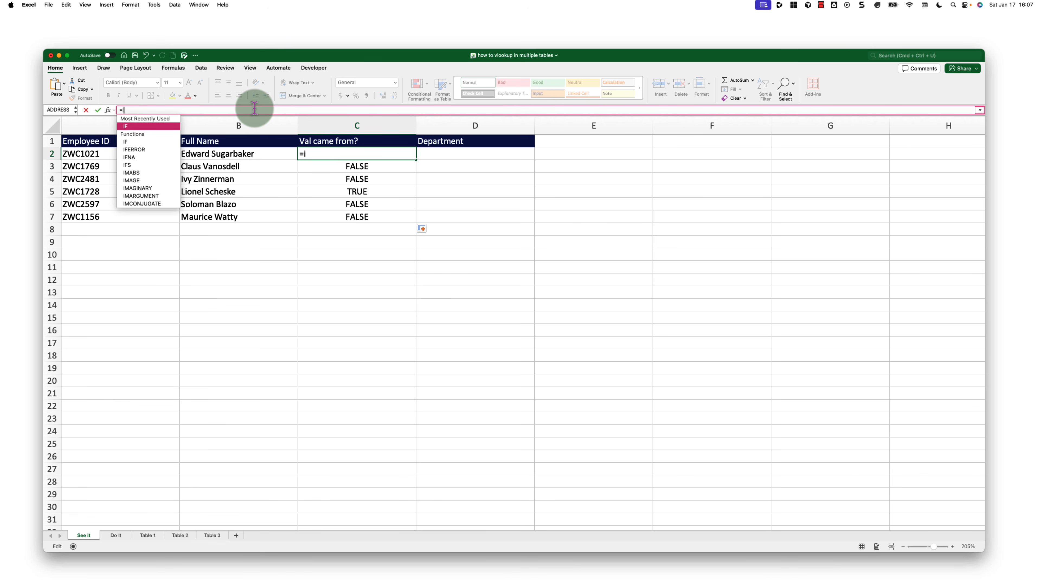
{"action": "type", "text": "s"}
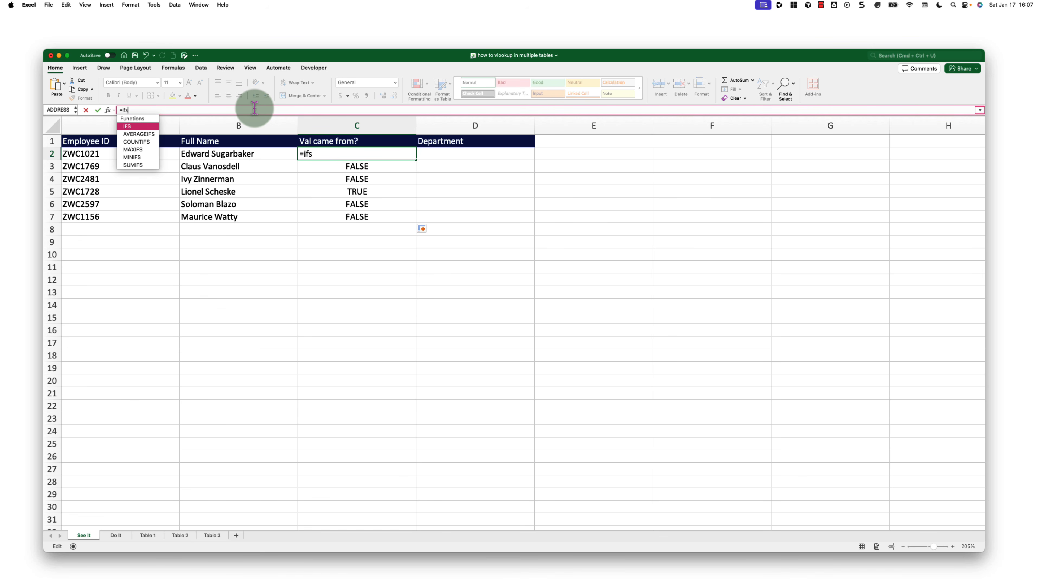
{"action": "key", "text": "Tab"}
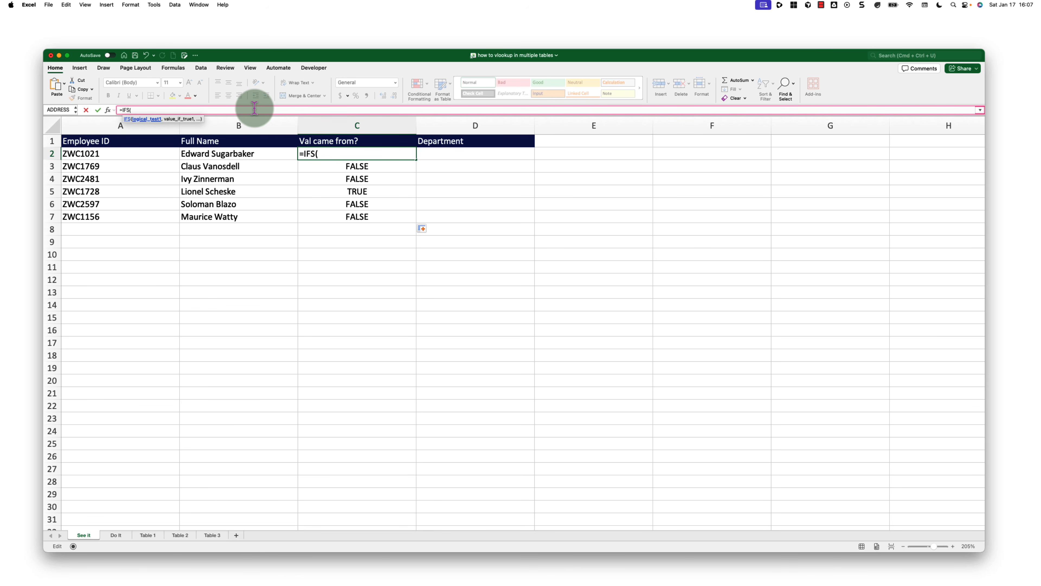
{"action": "key", "text": "super+v"}
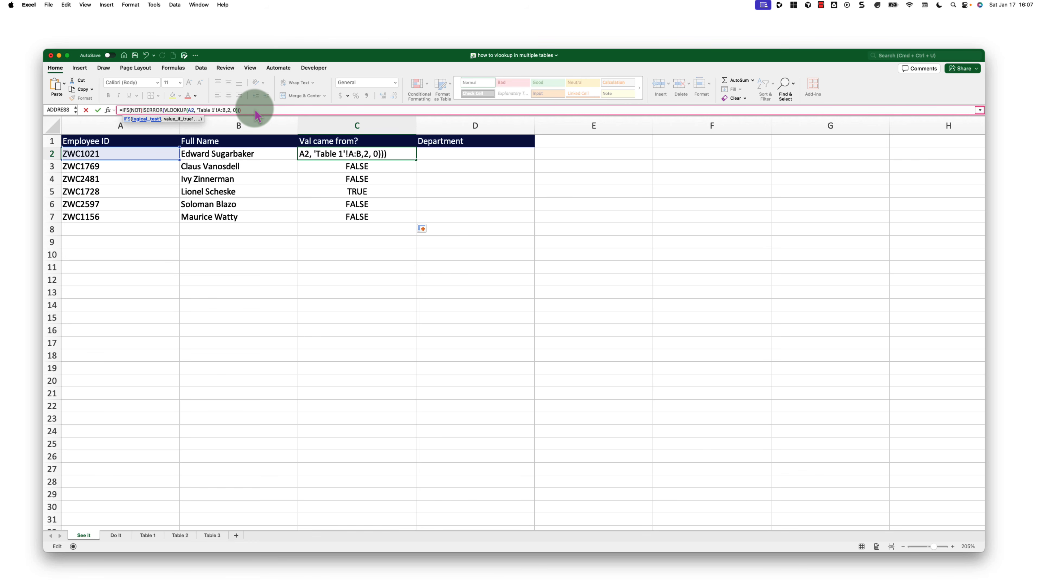
{"action": "type", "text": ","}
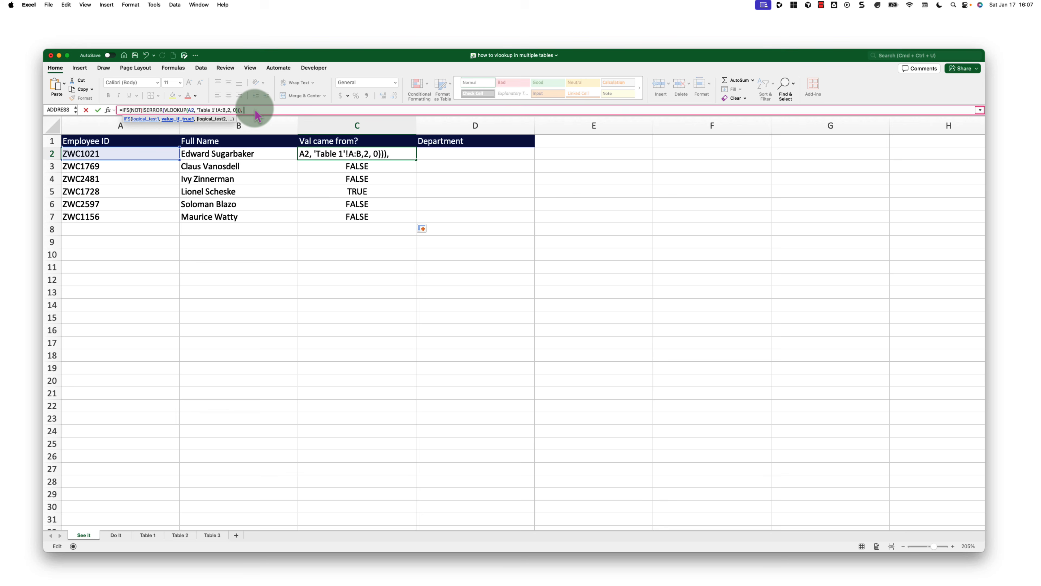
{"action": "type", "text": "\"T1\","}
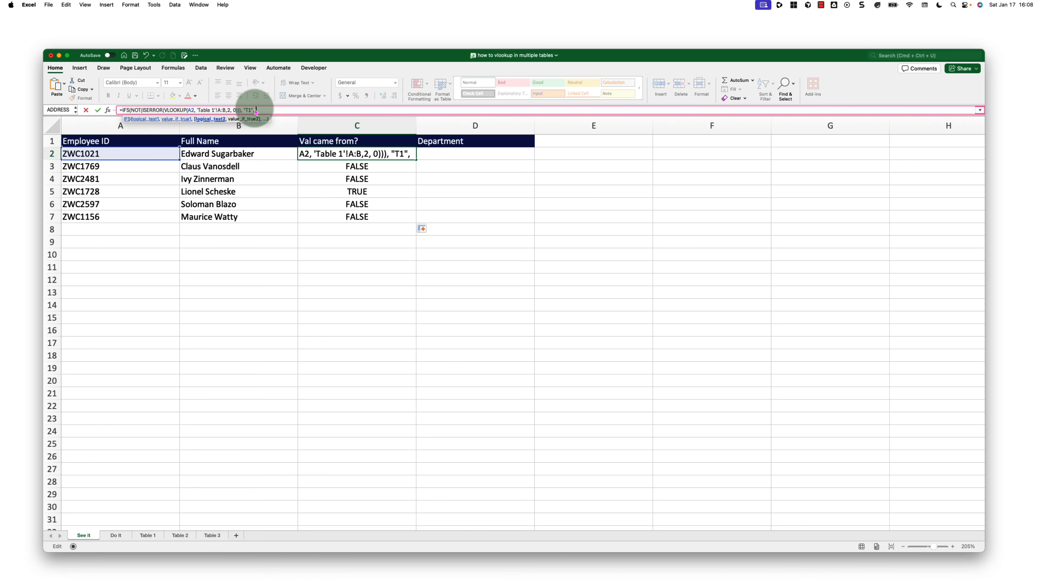
Begin the second IFS test with NOT(ISERROR(VLOOKUP(, using A2 as the lookup value
{"action": "type", "text": "not"}
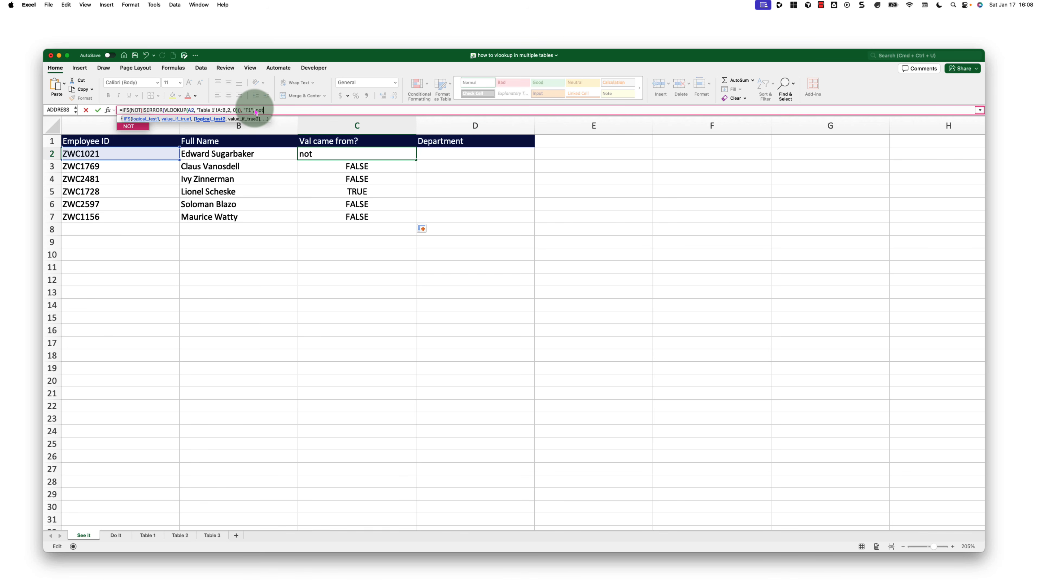
{"action": "key", "text": "Tab"}
{"action": "type", "text": "is"}
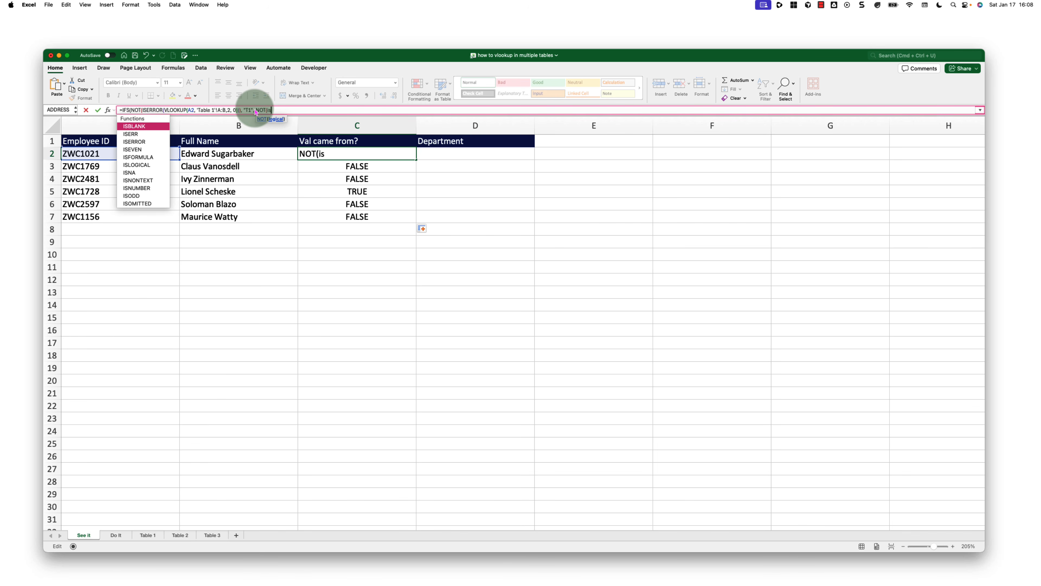
{"action": "key", "text": "Down"}
{"action": "key", "text": "Down"}
{"action": "key", "text": "Tab"}
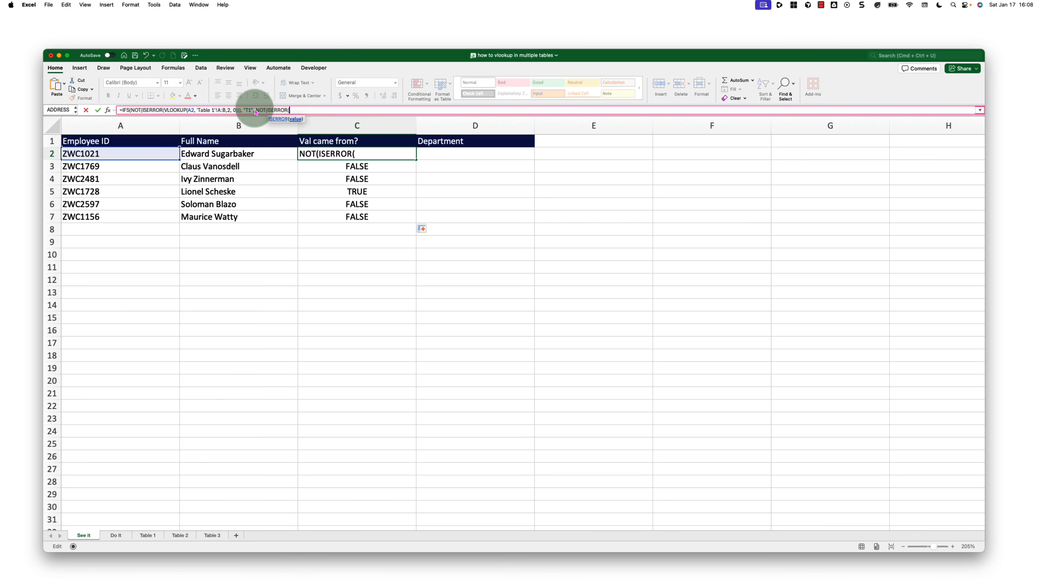
{"action": "type", "text": "vl"}
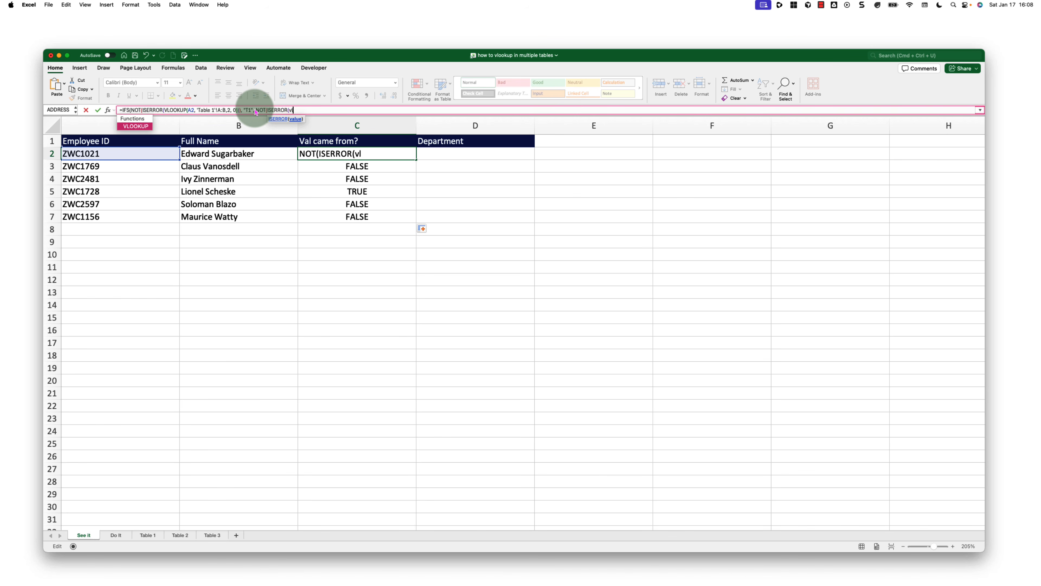
{"action": "key", "text": "Tab"}
{"action": "left_click", "coordinate": [153, 154]}
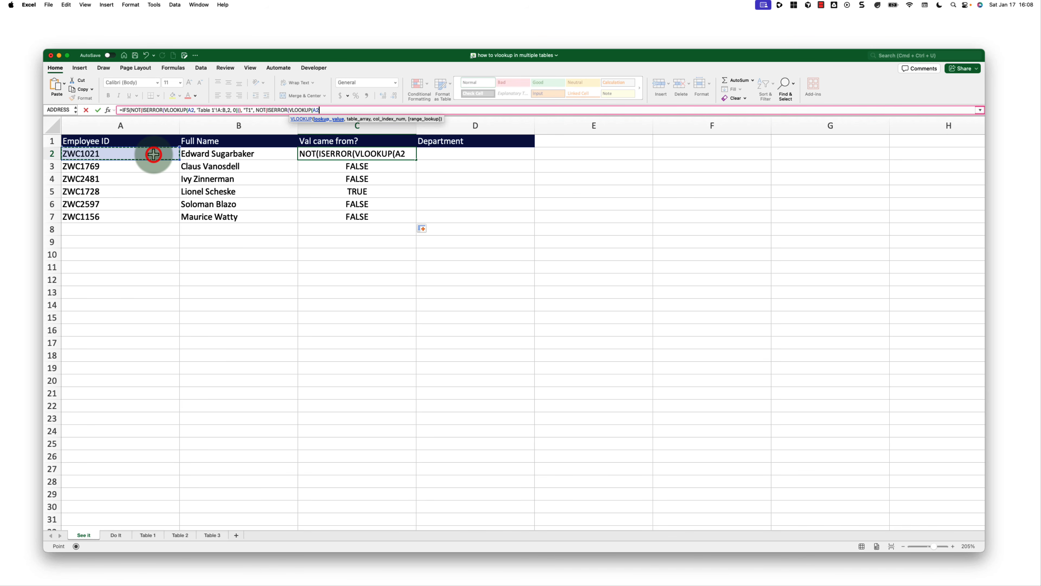
{"action": "type", "text": ","}
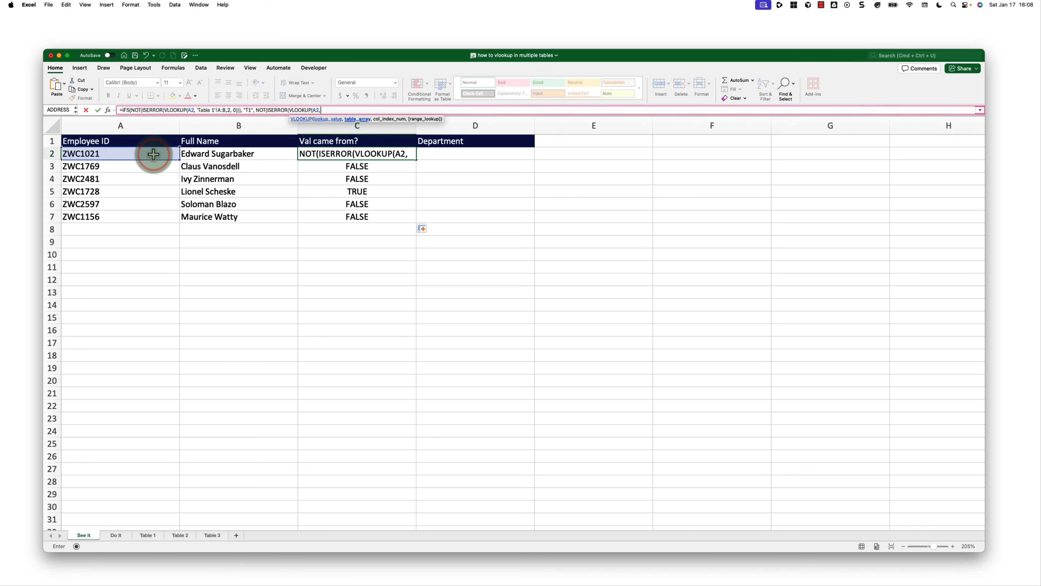
Complete the second test's VLOOKUP with columns A:B of Table 2, column index 2 and match type 0, and close the nested functions
{"action": "left_click", "coordinate": [183, 539]}
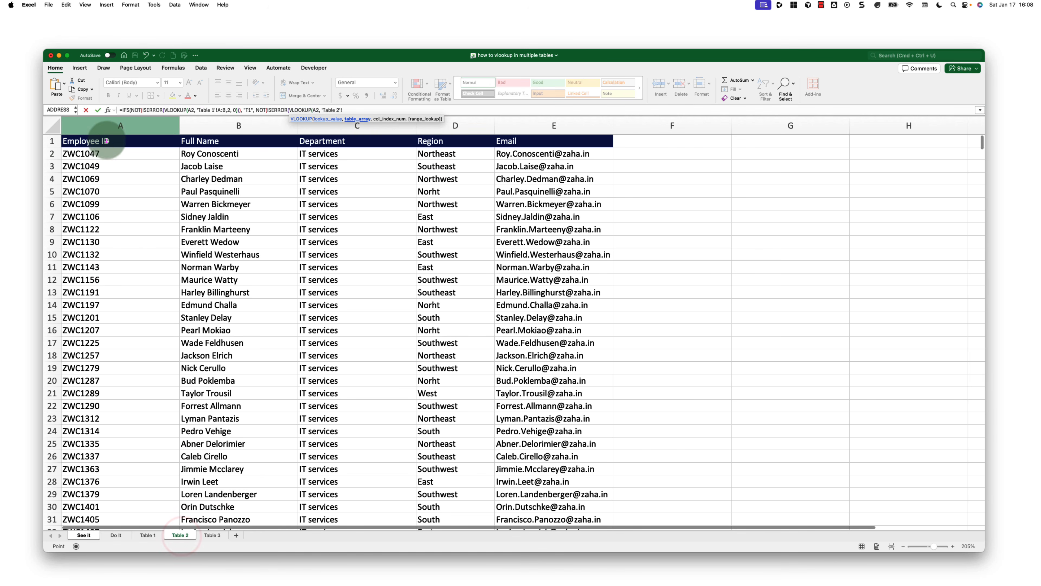
{"action": "left_click", "coordinate": [104, 125]}
{"action": "left_click_drag", "start_coordinate": [104, 126], "coordinate": [217, 123]}
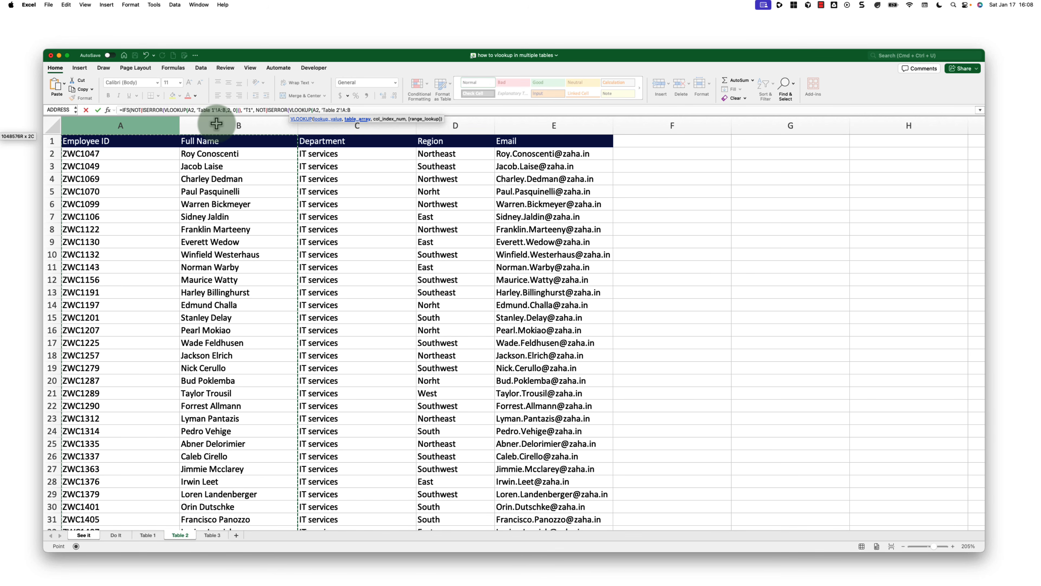
{"action": "type", "text": ","}
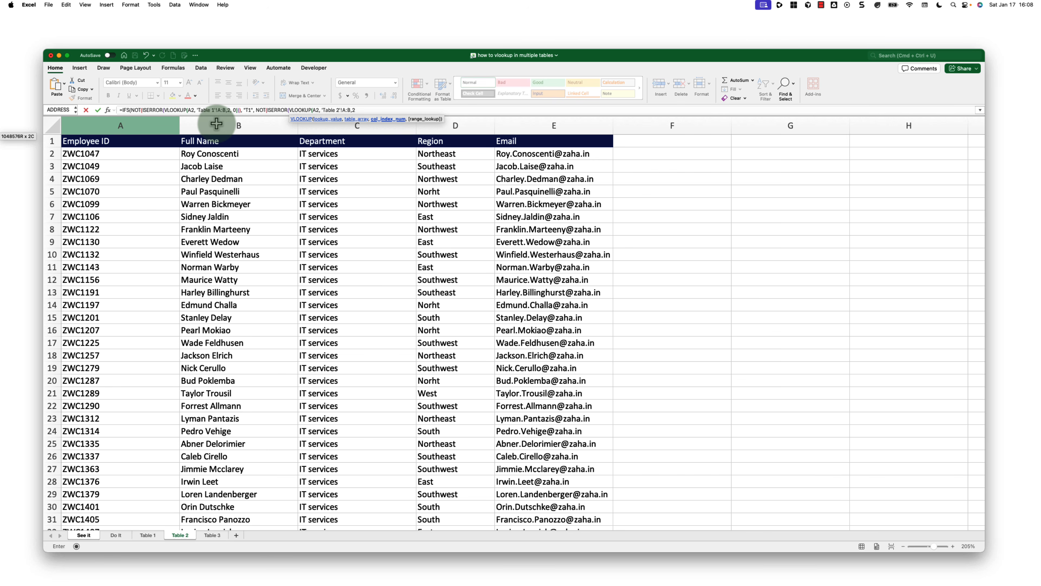
{"action": "type", "text": "2, 0"}
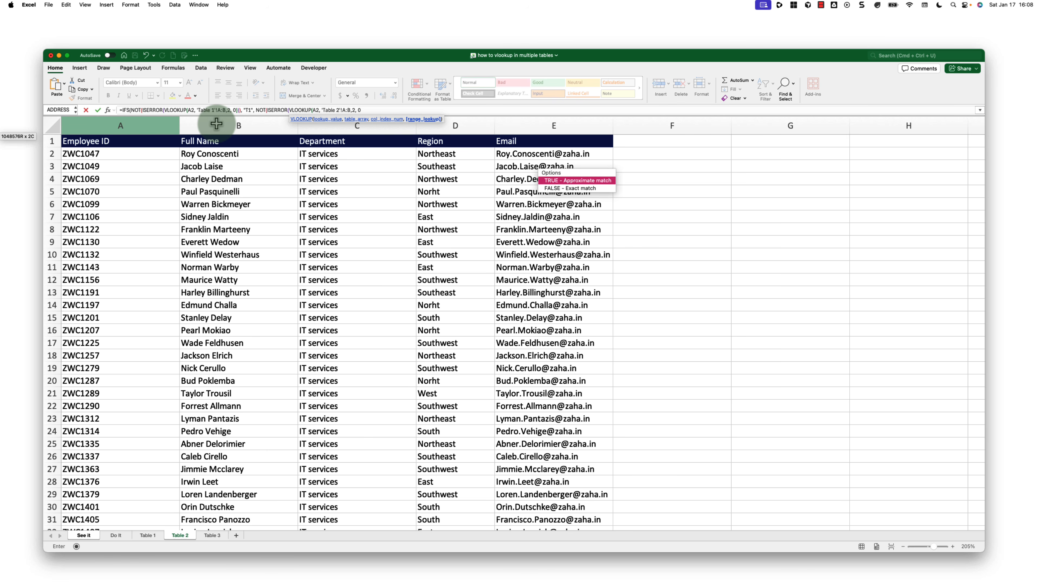
{"action": "type", "text": ")"}
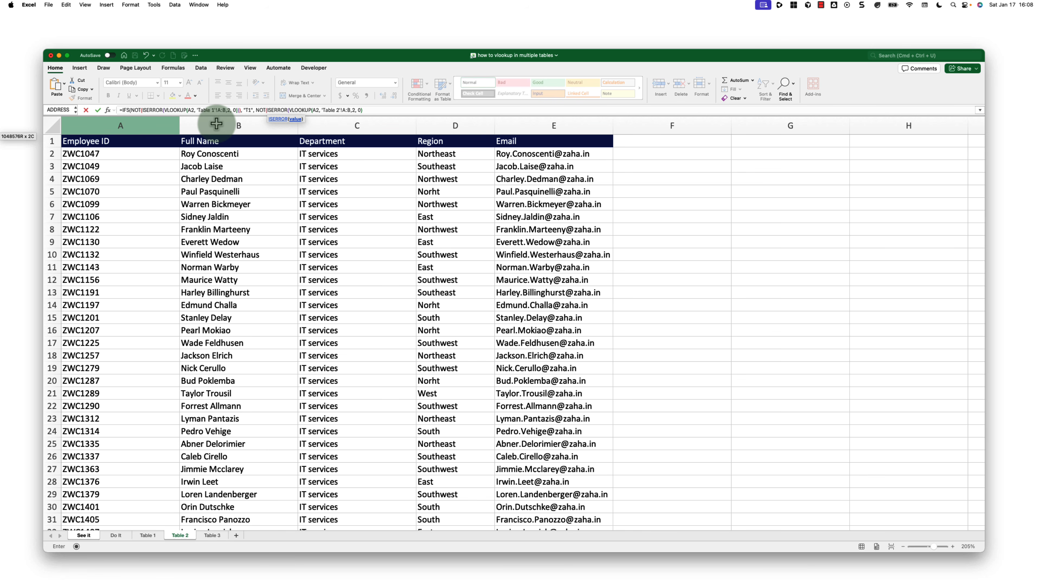
{"action": "type", "text": "))"}
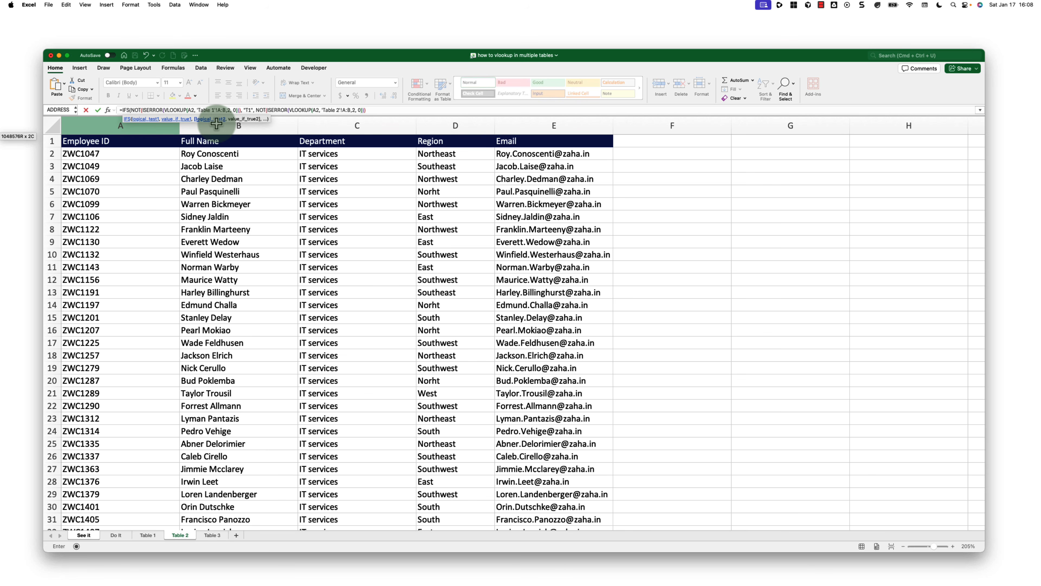
{"action": "type", "text": ","}
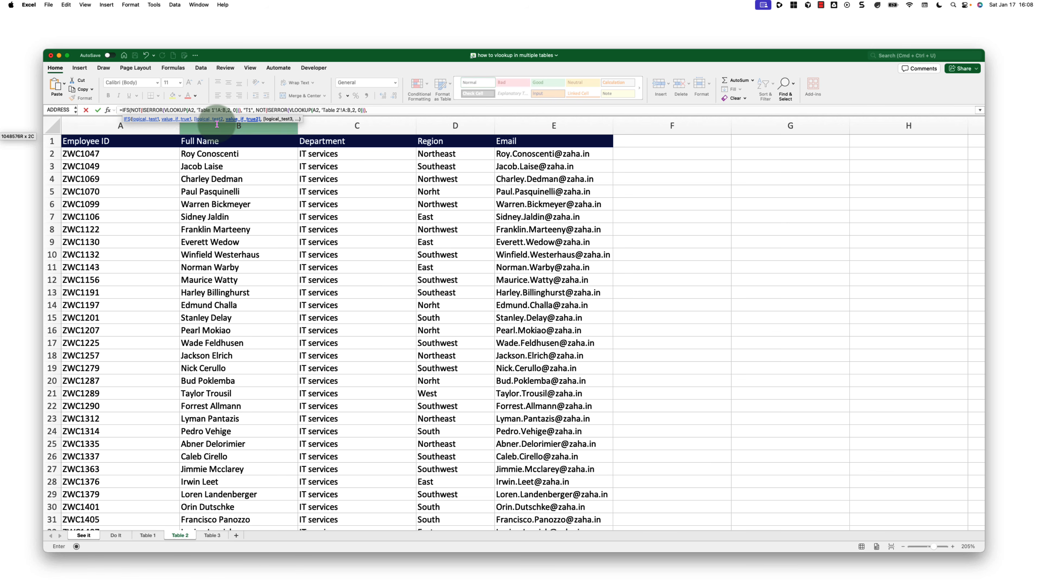
{"action": "left_click", "coordinate": [380, 110]}
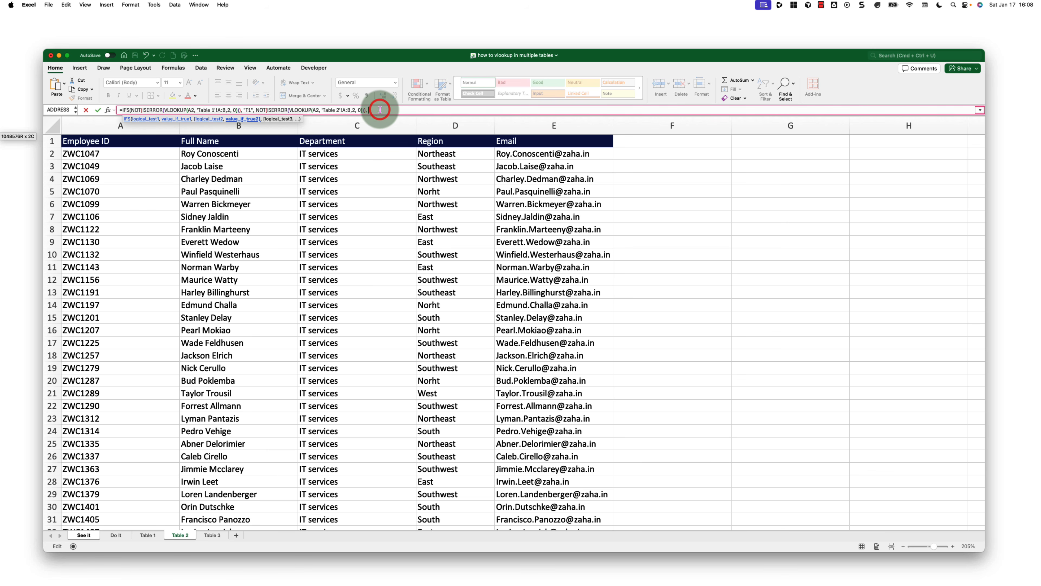
Return "T2" for the second IFS test, go back to the See it sheet and remove its stray sheet reference from the formula
{"action": "type", "text": "\""}
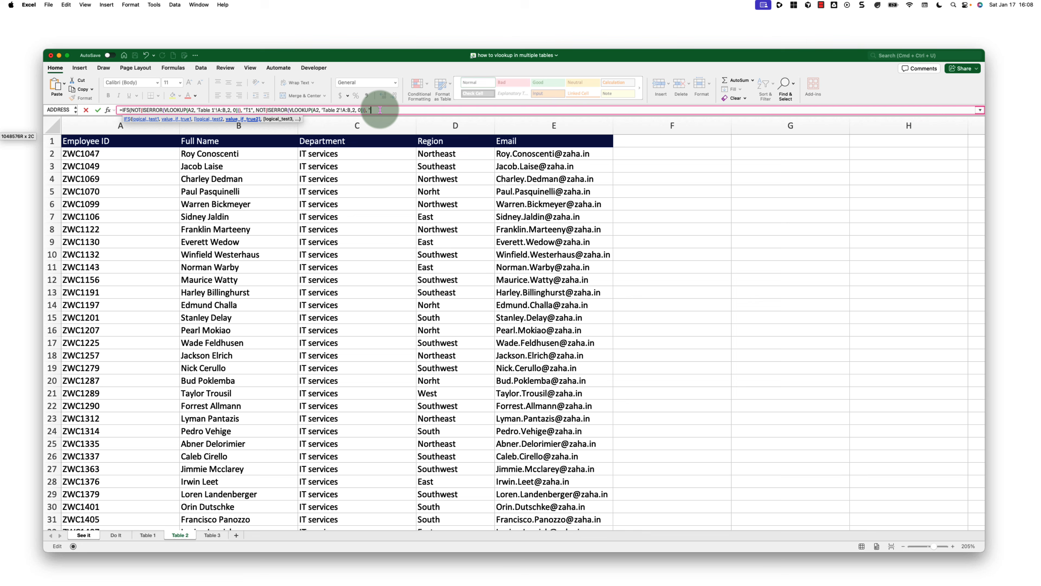
{"action": "type", "text": "T2\","}
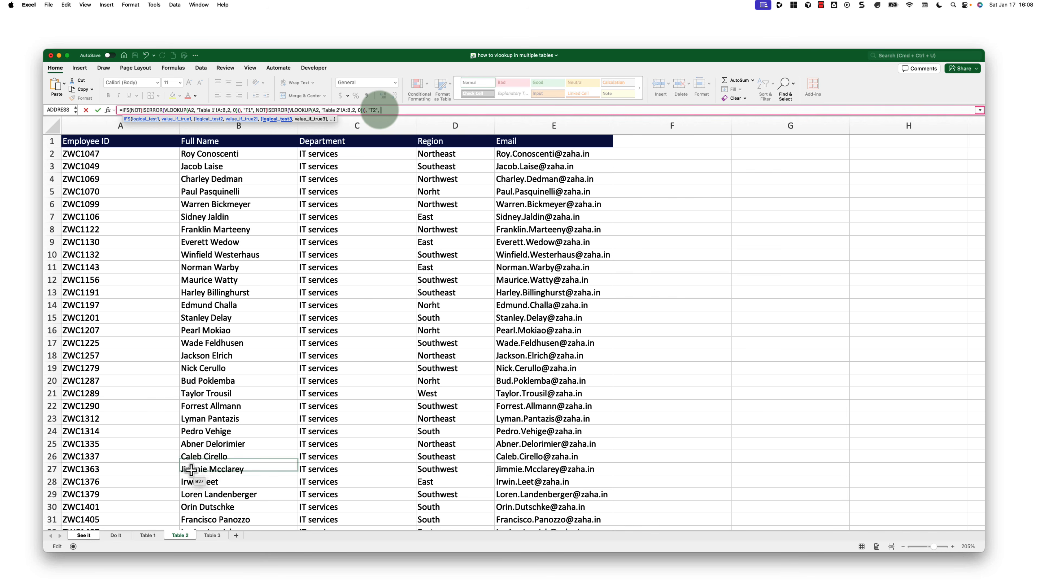
{"action": "left_click", "coordinate": [83, 534]}
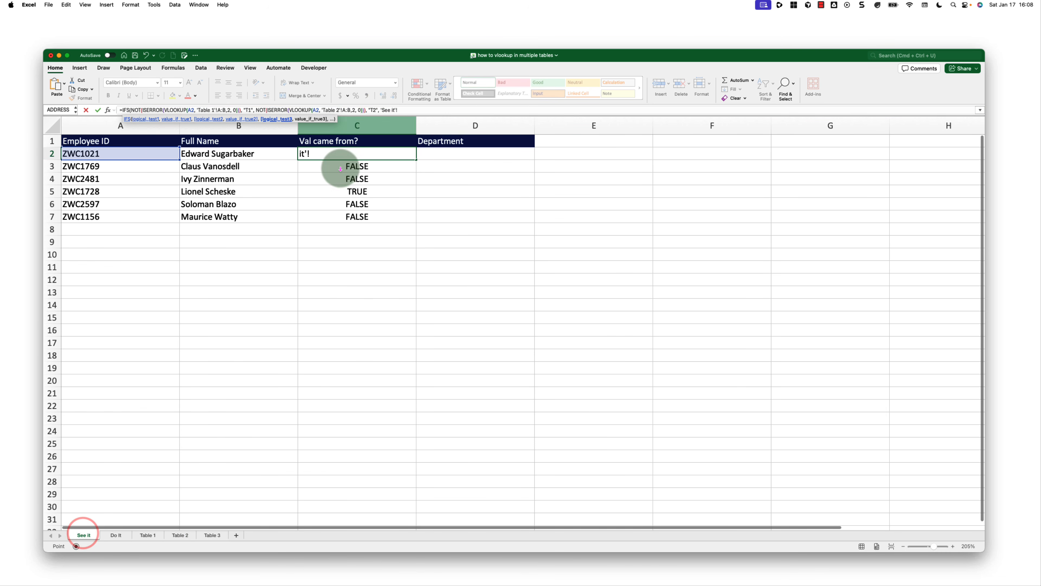
{"action": "left_click", "coordinate": [381, 110]}
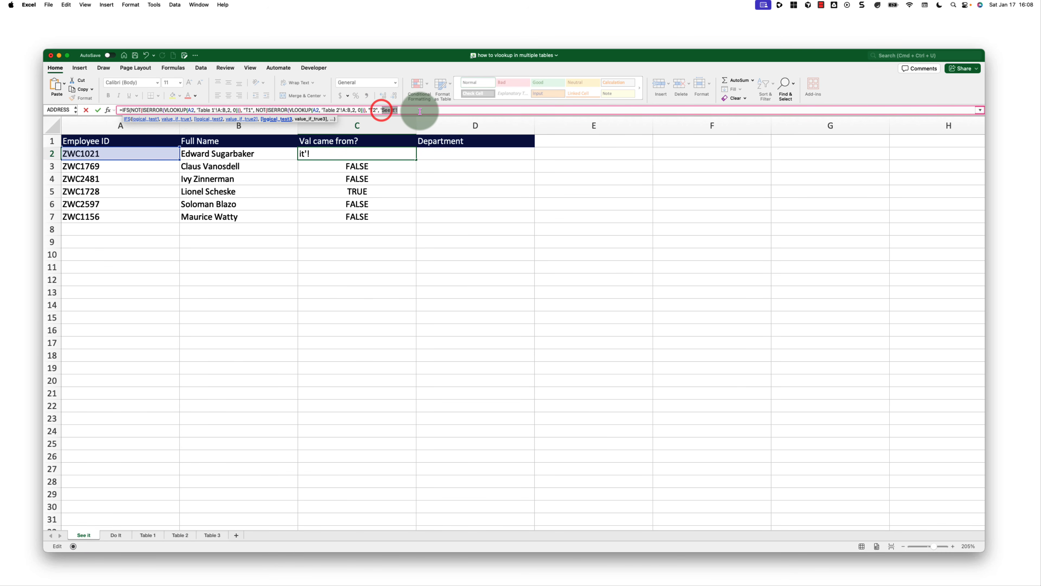
{"action": "key", "text": "BackSpace"}
{"action": "key", "text": "BackSpace"}
{"action": "key", "text": "BackSpace"}
{"action": "key", "text": "BackSpace"}
{"action": "key", "text": "BackSpace"}
{"action": "key", "text": "BackSpace"}
{"action": "key", "text": "BackSpace"}
{"action": "key", "text": "BackSpace"}
{"action": "key", "text": "BackSpace"}
{"action": "type", "text": "vl"}
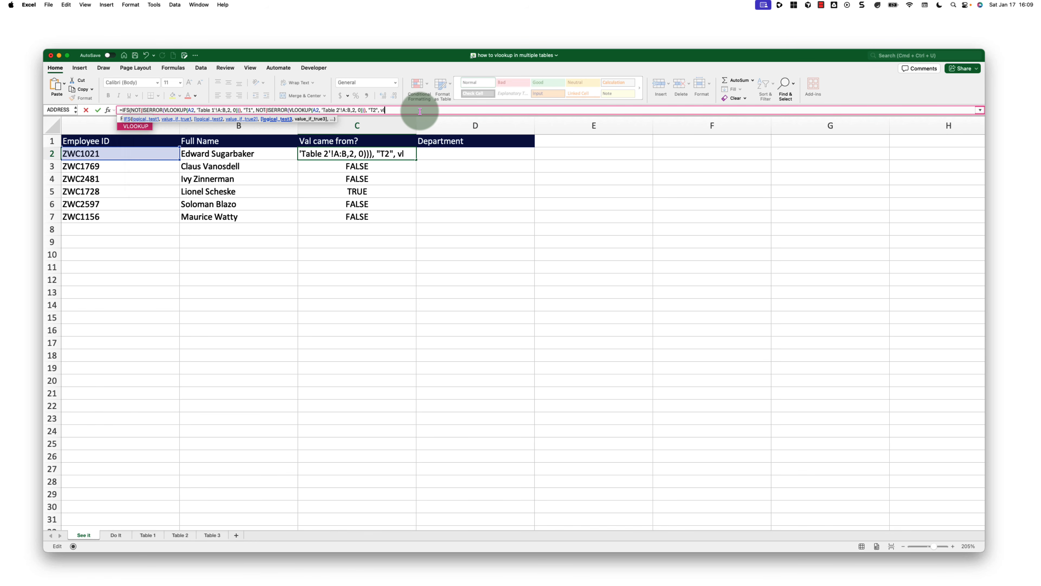
{"action": "key", "text": "Tab"}
{"action": "key", "text": "BackSpace"}
{"action": "key", "text": "BackSpace"}
{"action": "key", "text": "BackSpace"}
{"action": "key", "text": "BackSpace"}
{"action": "key", "text": "BackSpace"}
{"action": "key", "text": "BackSpace"}
{"action": "key", "text": "BackSpace"}
{"action": "key", "text": "BackSpace"}
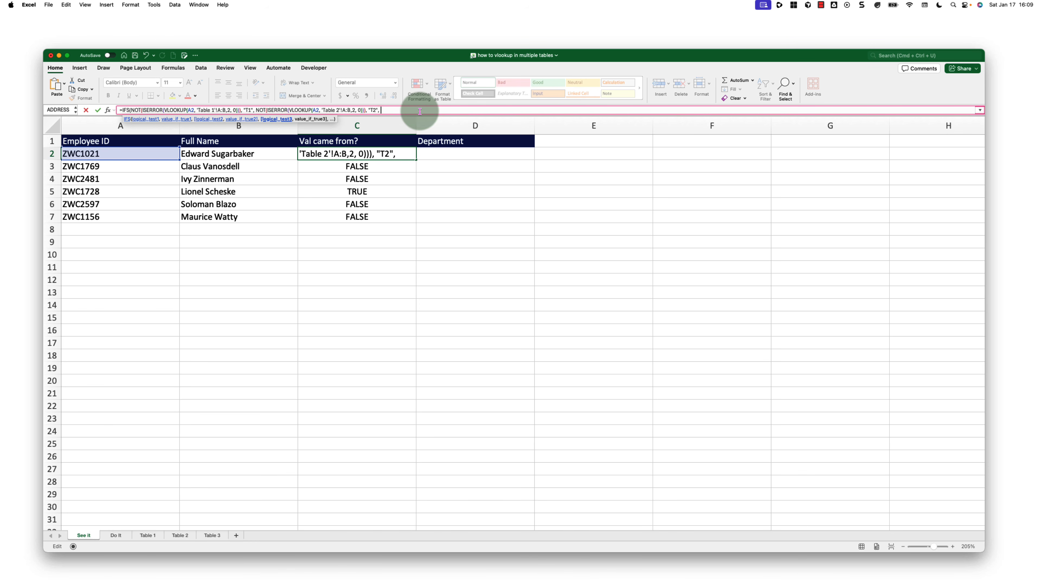
Begin the third IFS test with NOT(ISERROR(VLOOKUP(, using A2 of the See it sheet as the lookup value
{"action": "type", "text": "not"}
{"action": "key", "text": "Tab"}
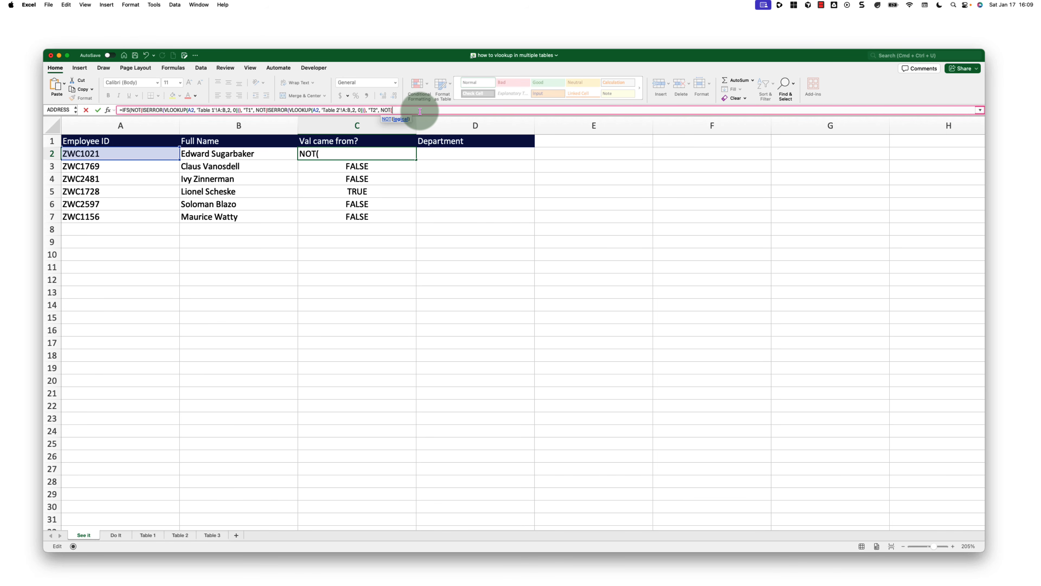
{"action": "type", "text": "is"}
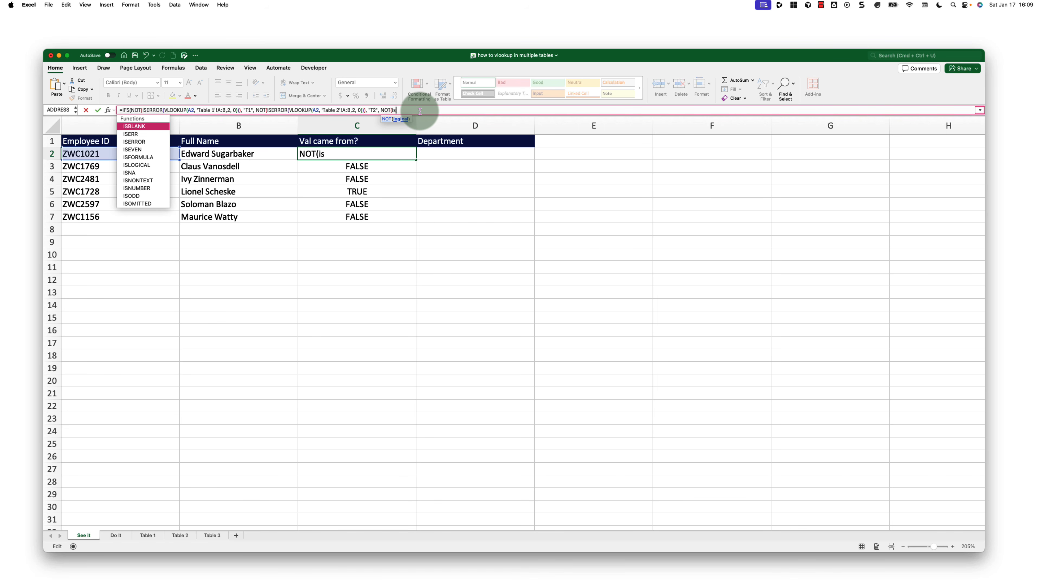
{"action": "type", "text": "erro"}
{"action": "key", "text": "Tab"}
{"action": "type", "text": "vl"}
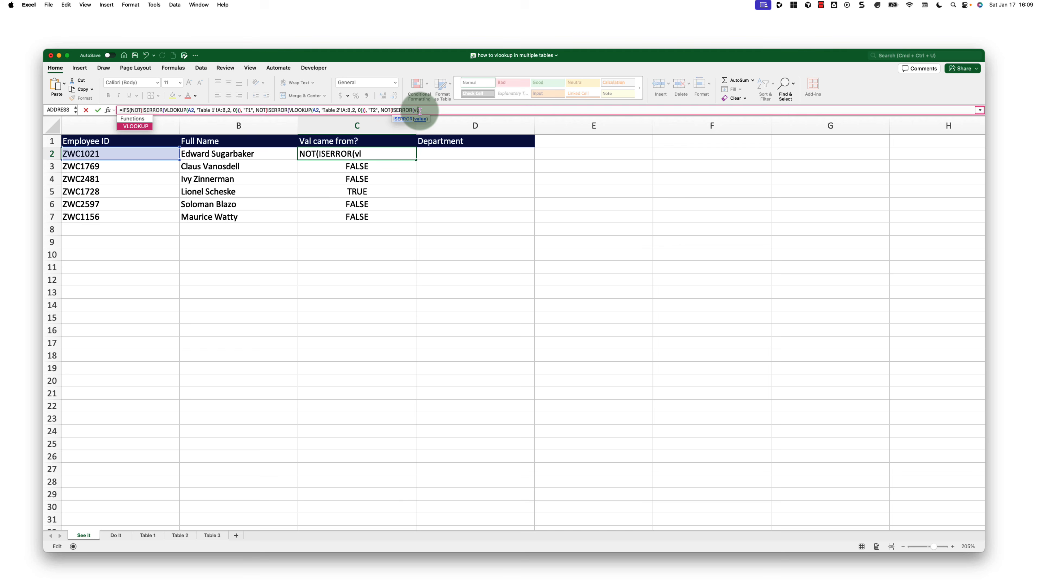
{"action": "key", "text": "Tab"}
{"action": "left_click", "coordinate": [147, 154]}
{"action": "type", "text": ","}
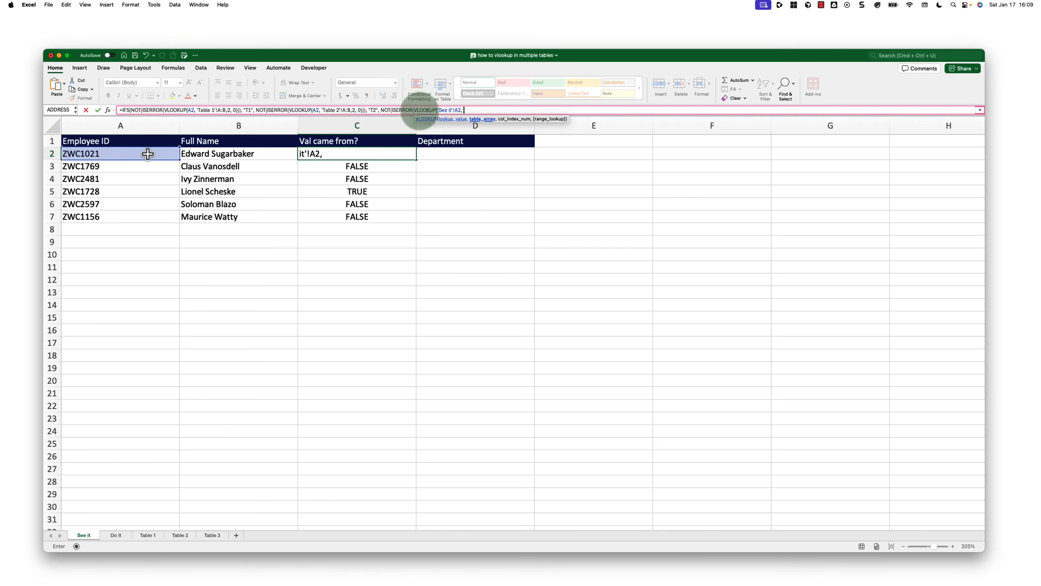
Complete the third test's VLOOKUP with columns A:B of Table 3, column index 2 and match type 0, and close the nested functions
{"action": "left_click", "coordinate": [216, 535]}
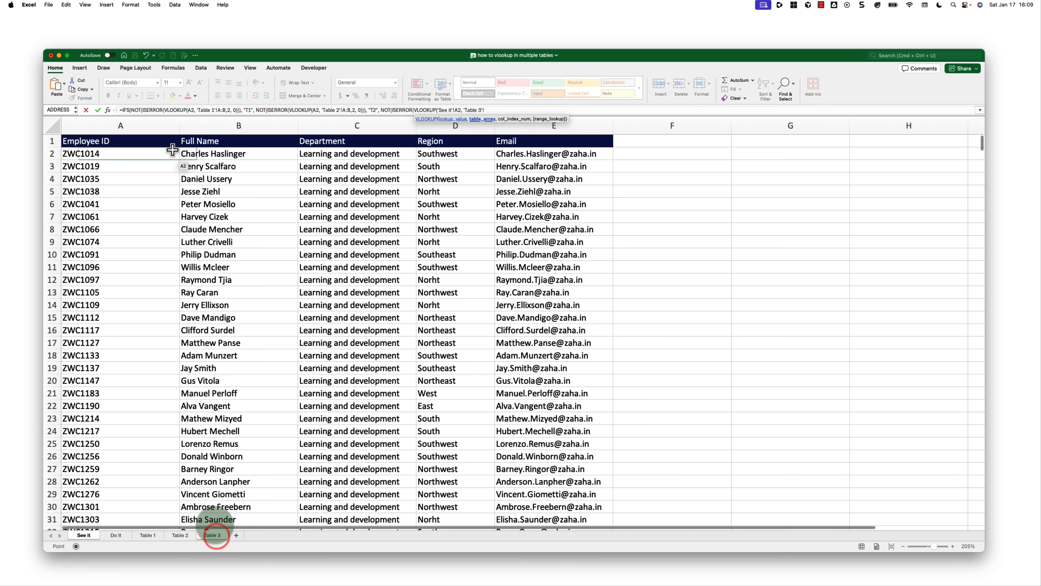
{"action": "left_click_drag", "start_coordinate": [147, 126], "coordinate": [212, 120]}
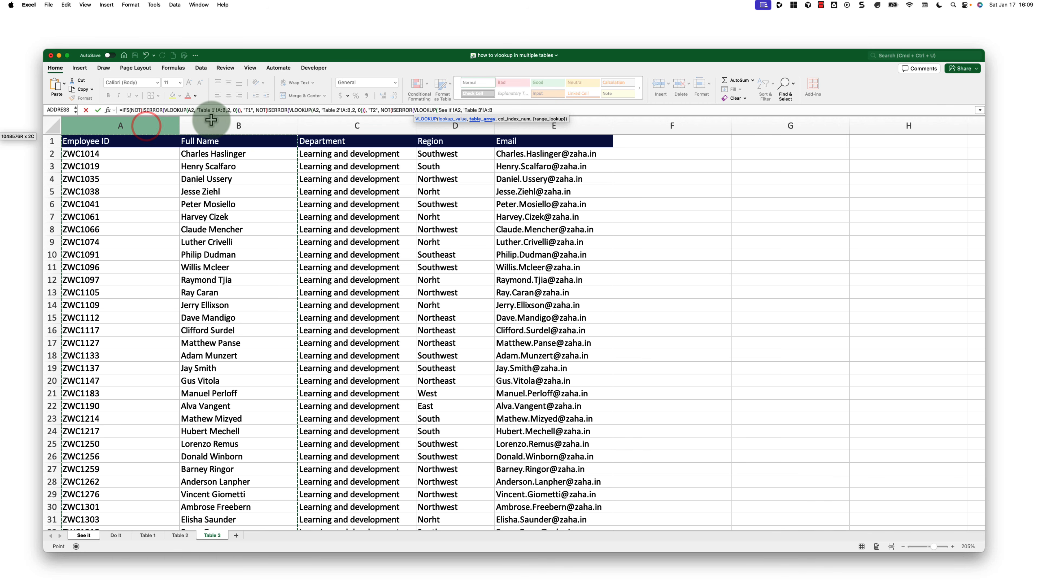
{"action": "type", "text": ","}
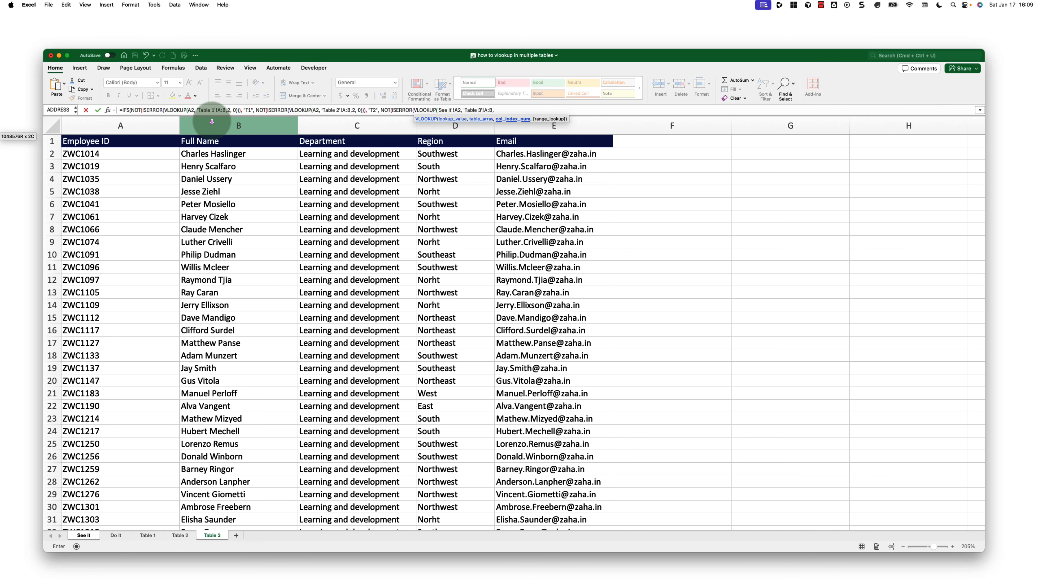
{"action": "type", "text": "2, 0"}
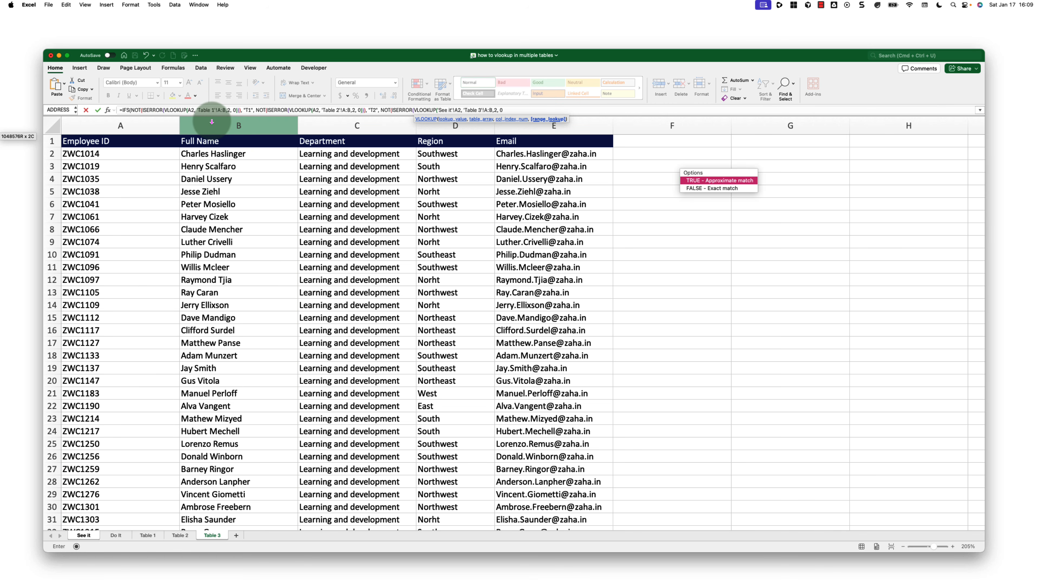
{"action": "type", "text": ")"}
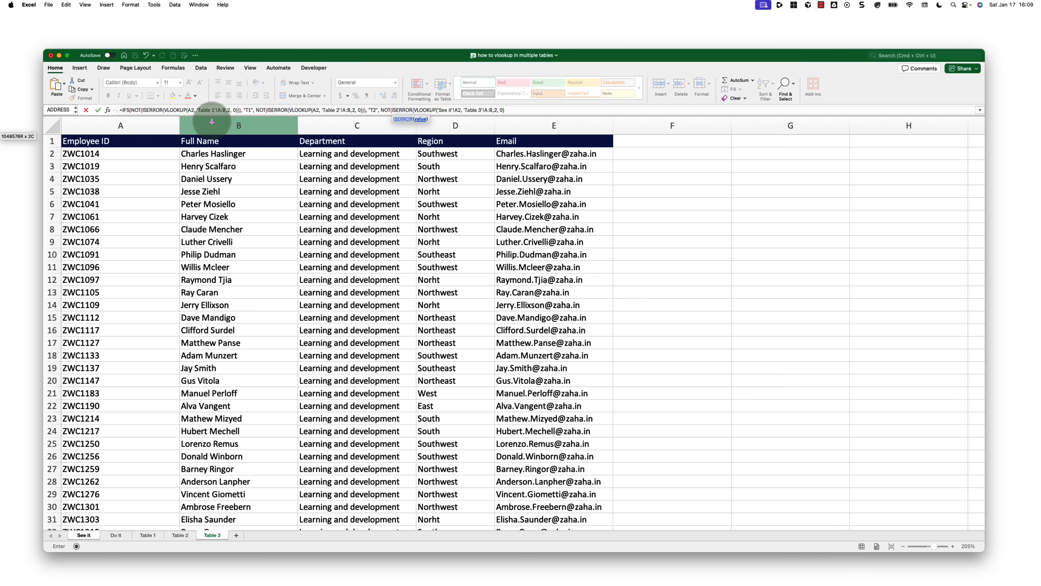
{"action": "type", "text": "))"}
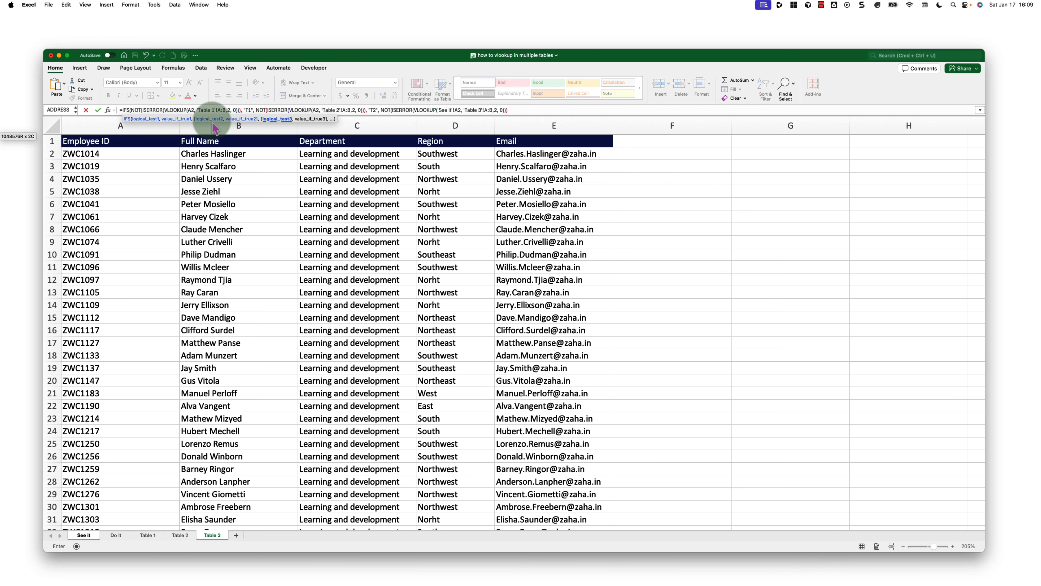
Return "T3" for the third test, close the IFS function and enter the formula in C2
{"action": "type", "text": ", \"T3"}
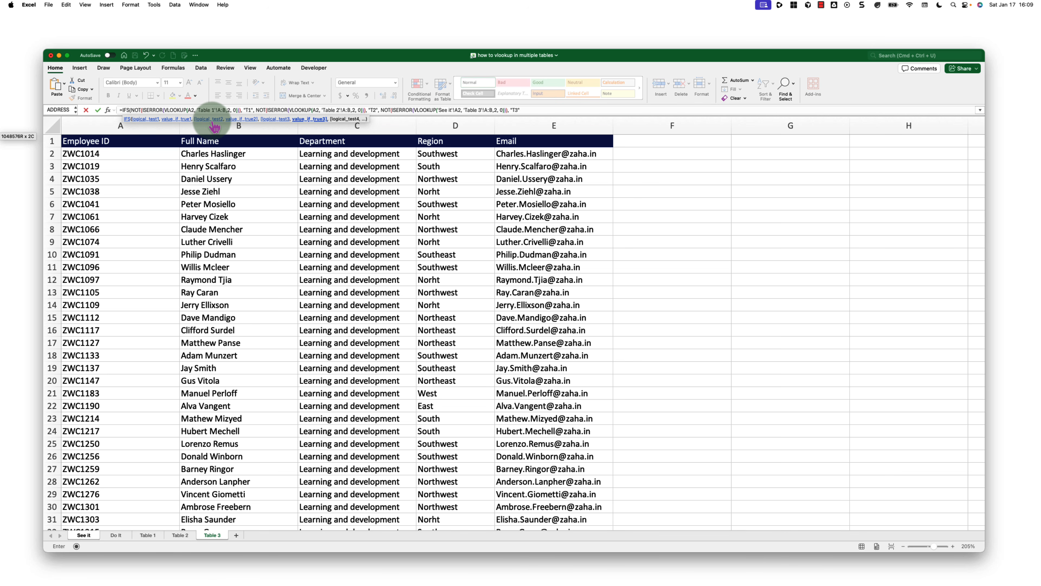
{"action": "type", "text": ")"}
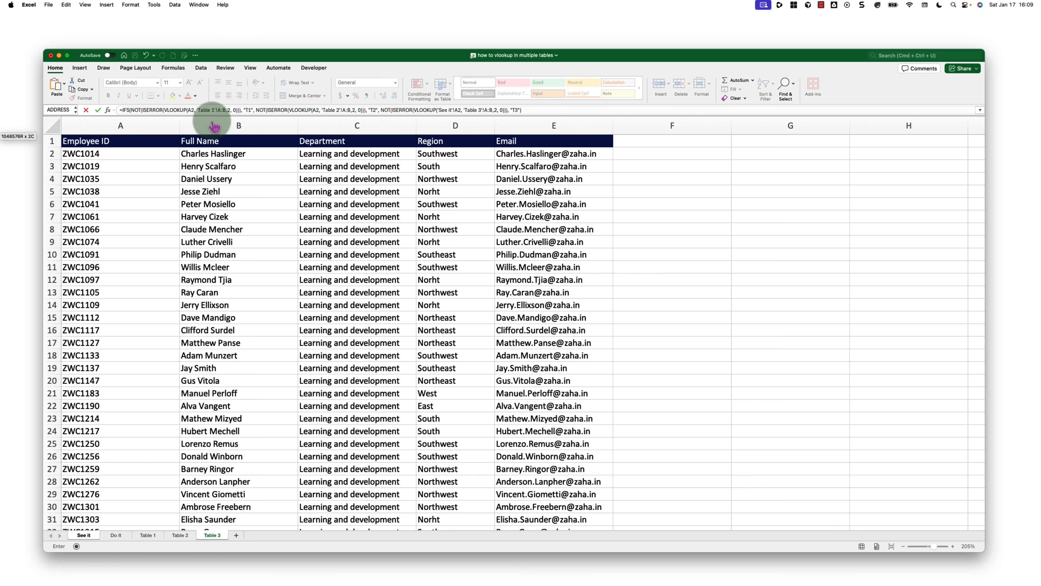
{"action": "key", "text": "Return"}
Fill the IFS formula from C2 down to C7
{"action": "left_click", "coordinate": [400, 158]}
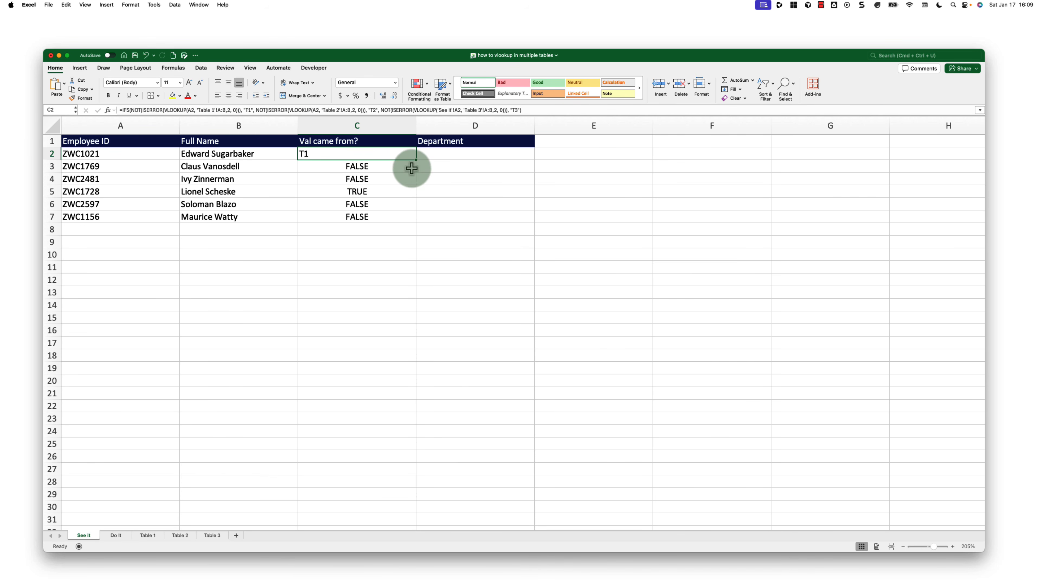
{"action": "left_click_drag", "start_coordinate": [418, 163], "coordinate": [418, 217]}
{"action": "left_click", "coordinate": [349, 170]}
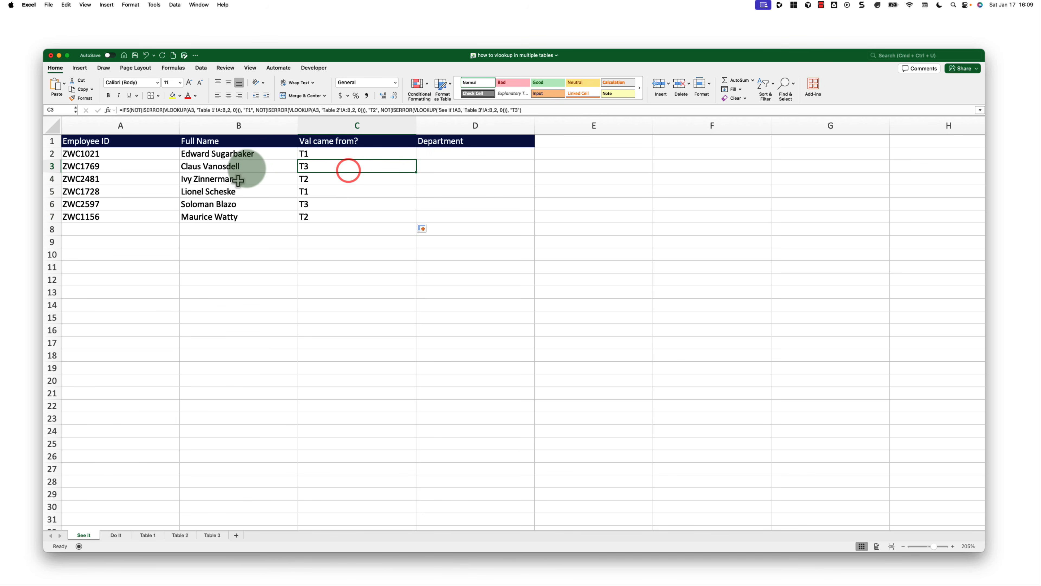
Review the Full Name formulas against the table labels in the "Val came from?" column, row by row and as ranges
{"action": "left_click", "coordinate": [237, 168]}
{"action": "key", "text": "Tab"}
{"action": "key", "text": "Return"}
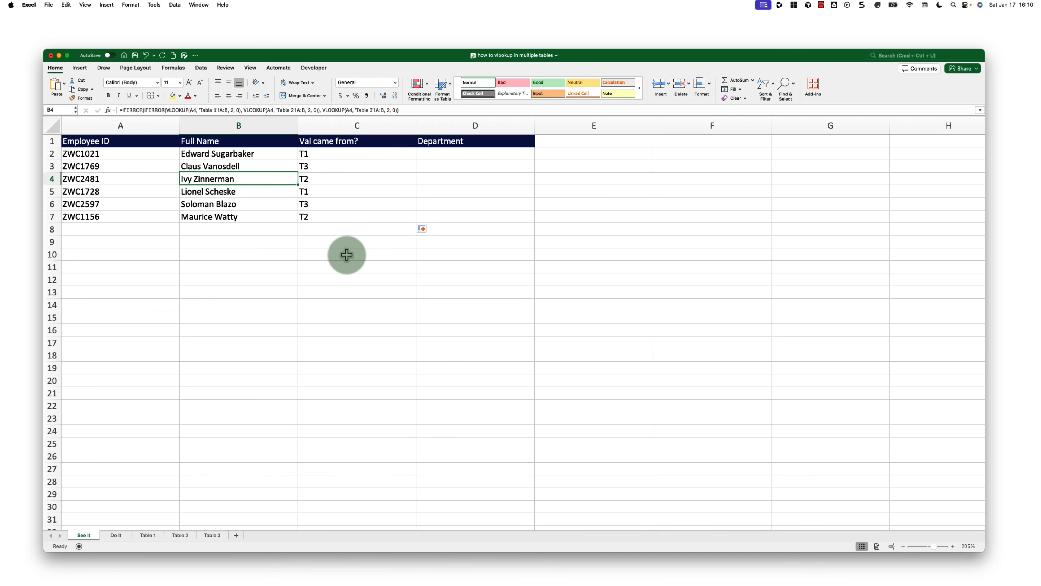
{"action": "key", "text": "Tab"}
{"action": "key", "text": "Return"}
{"action": "key", "text": "Tab"}
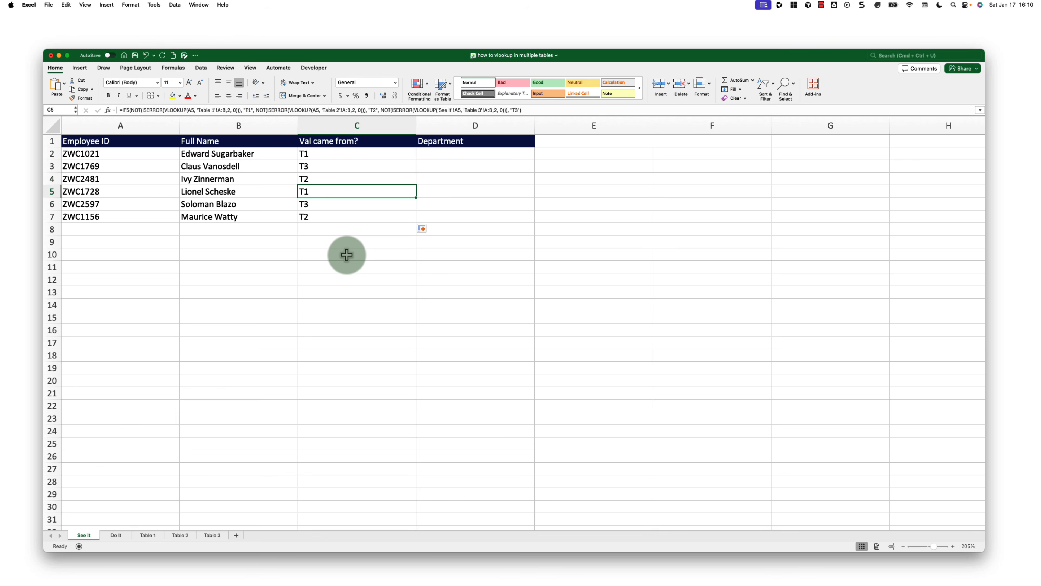
{"action": "key", "text": "Down"}
{"action": "key", "text": "Down"}
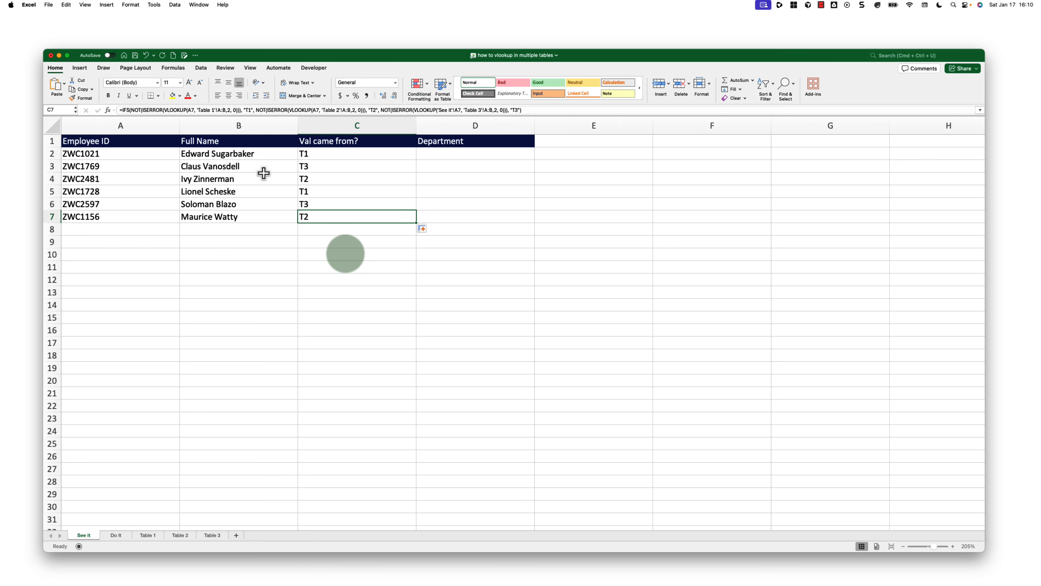
{"action": "left_click_drag", "start_coordinate": [246, 153], "coordinate": [237, 425]}
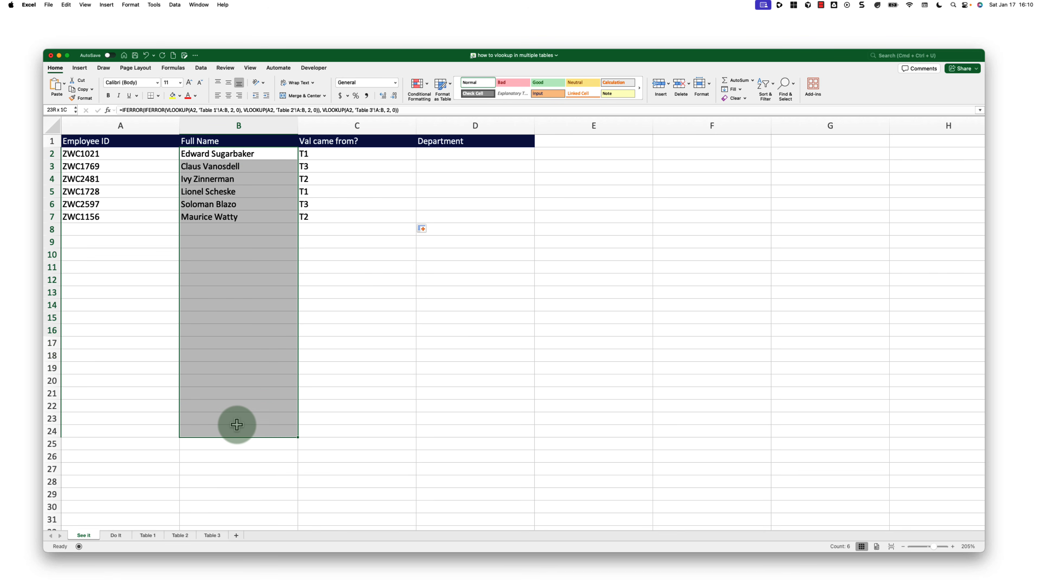
{"action": "left_click", "coordinate": [338, 152]}
{"action": "left_click_drag", "start_coordinate": [339, 152], "coordinate": [328, 328]}
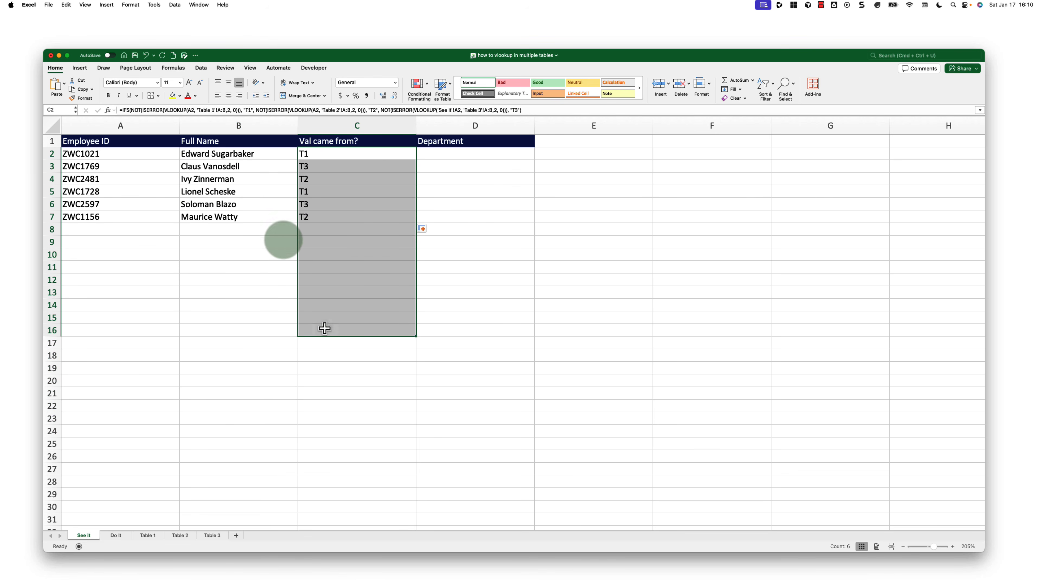
{"action": "left_click", "coordinate": [255, 184]}
{"action": "left_click_drag", "start_coordinate": [251, 158], "coordinate": [248, 378]}
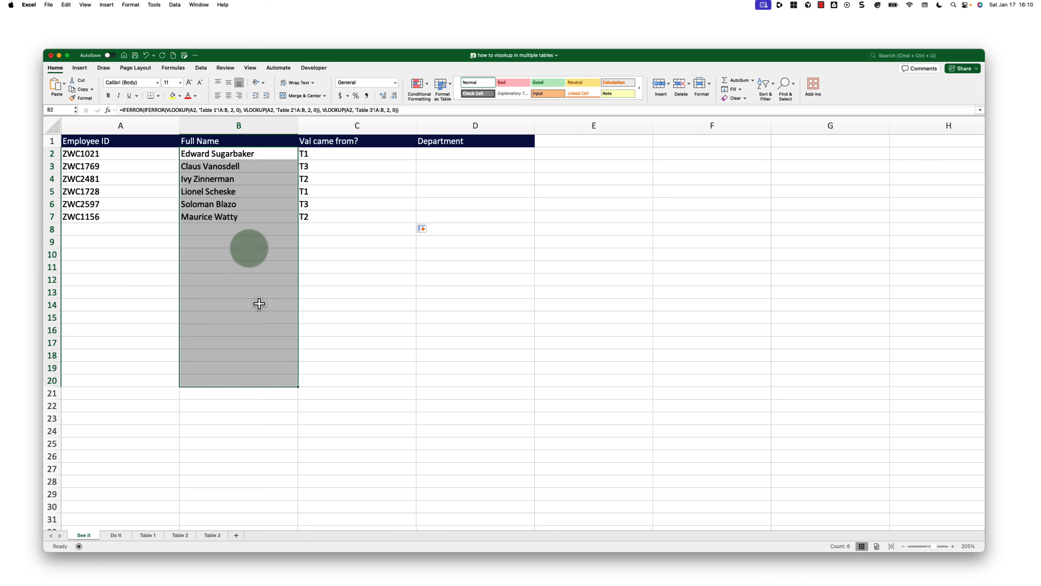
Select B2:B20 in the Full Name column and start a new conditional formatting rule for highlighting cells
{"action": "left_click", "coordinate": [245, 154]}
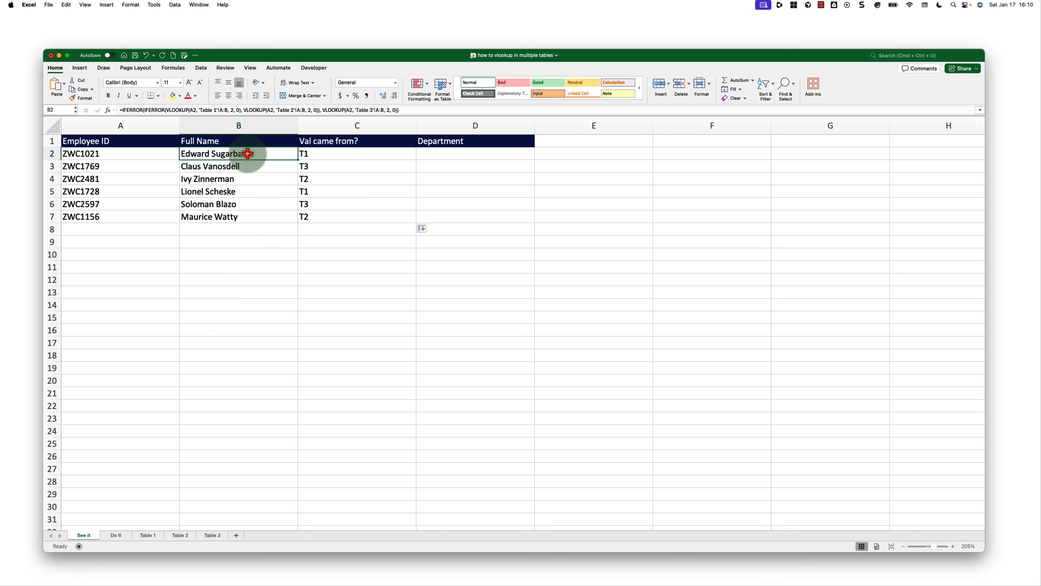
{"action": "left_click_drag", "start_coordinate": [245, 154], "coordinate": [243, 383]}
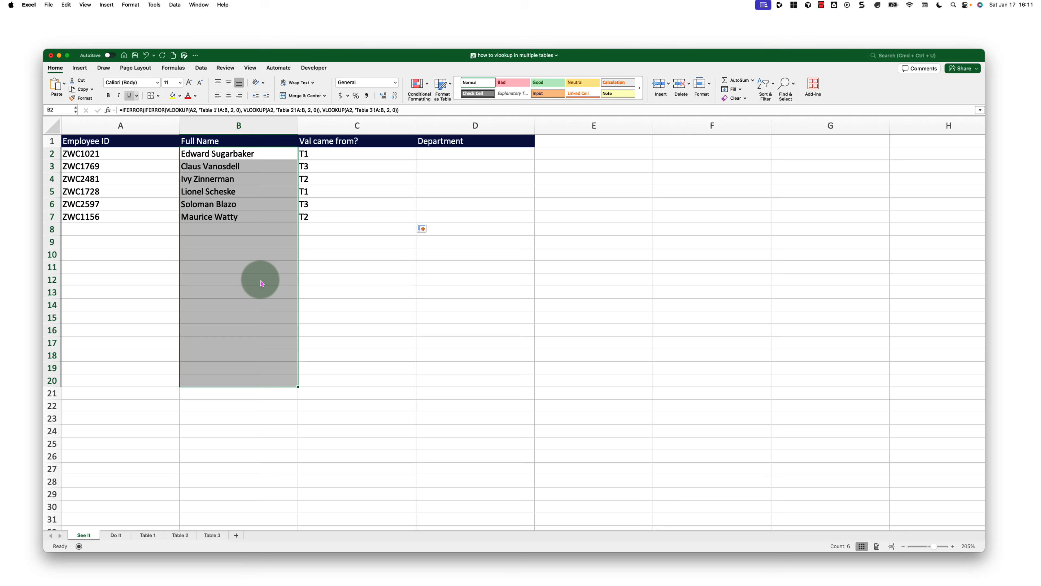
{"action": "left_click", "coordinate": [427, 86]}
{"action": "left_click", "coordinate": [427, 87]}
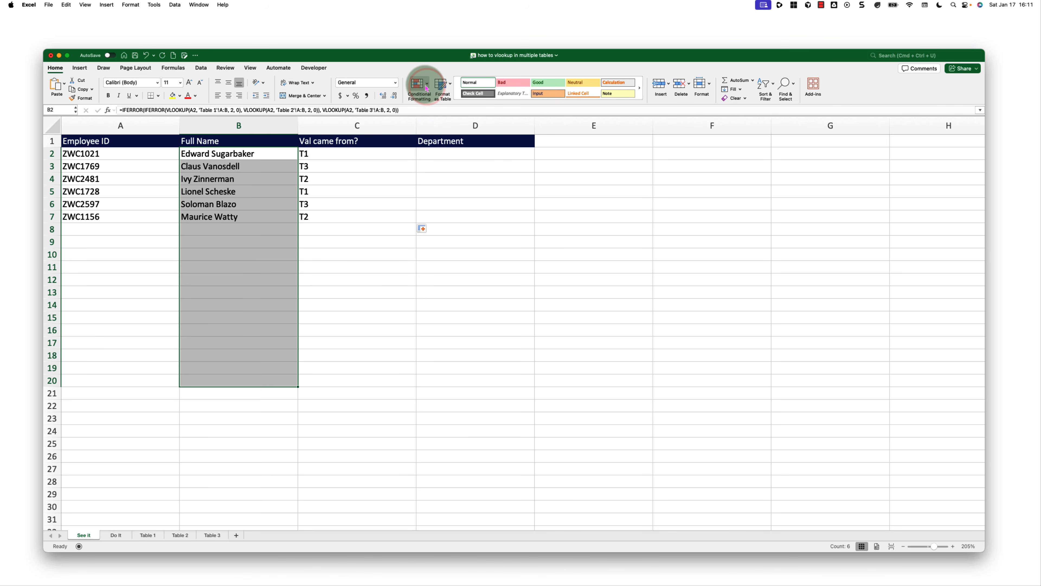
{"action": "left_click", "coordinate": [427, 87]}
{"action": "mouse_move", "coordinate": [455, 98]}
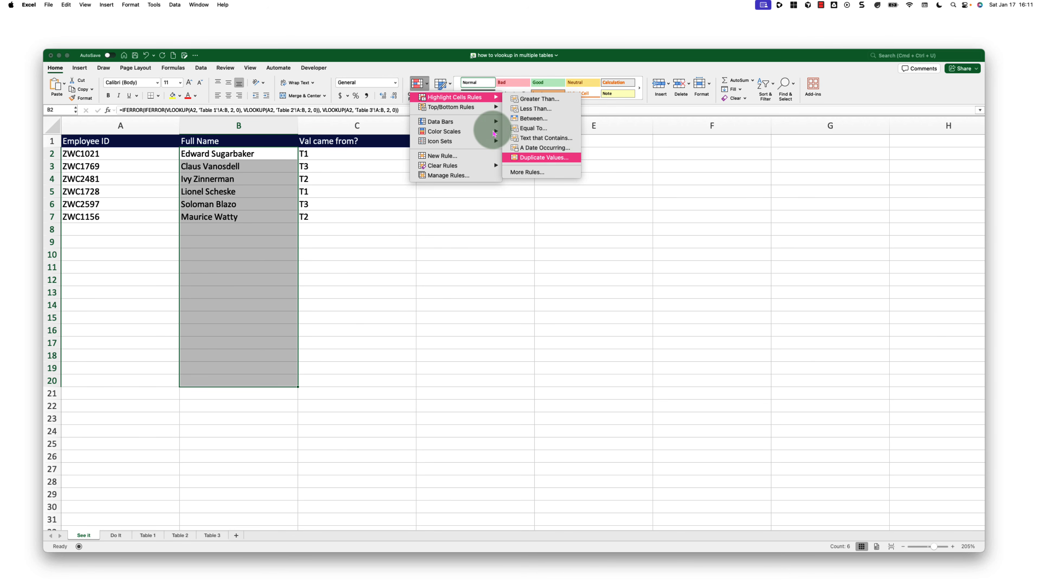
{"action": "left_click", "coordinate": [539, 172]}
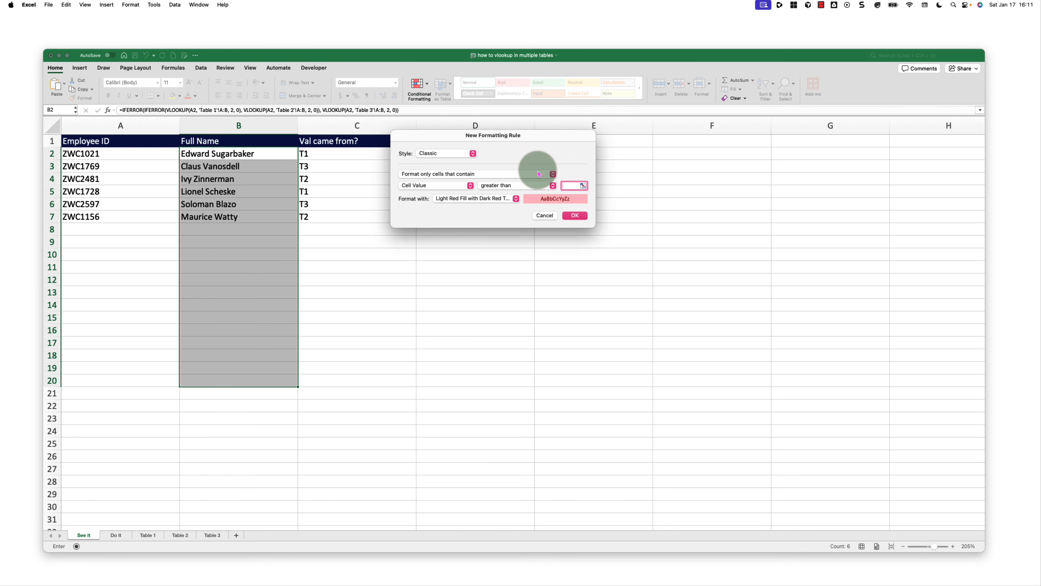
Set the rule type to "Use a formula to determine which cells to format" and activate its formula field
{"action": "left_click", "coordinate": [539, 174]}
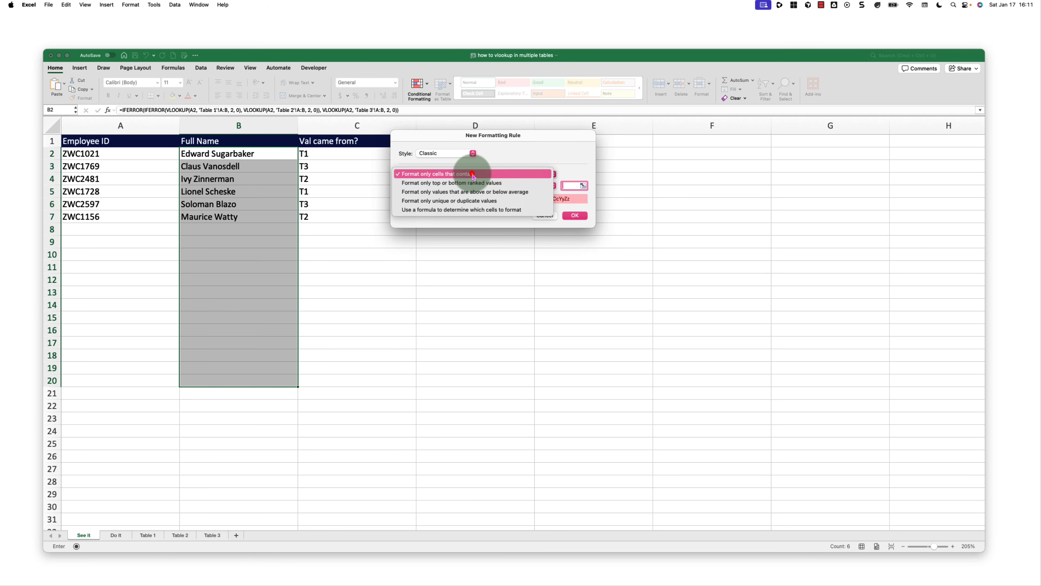
{"action": "left_click", "coordinate": [529, 158]}
{"action": "left_click", "coordinate": [437, 173]}
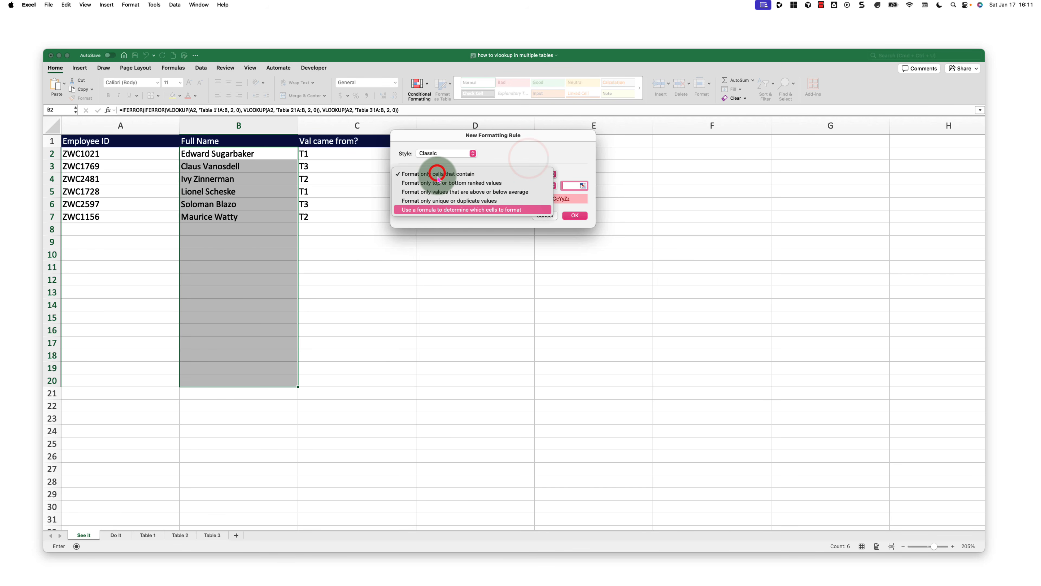
{"action": "left_click", "coordinate": [437, 210]}
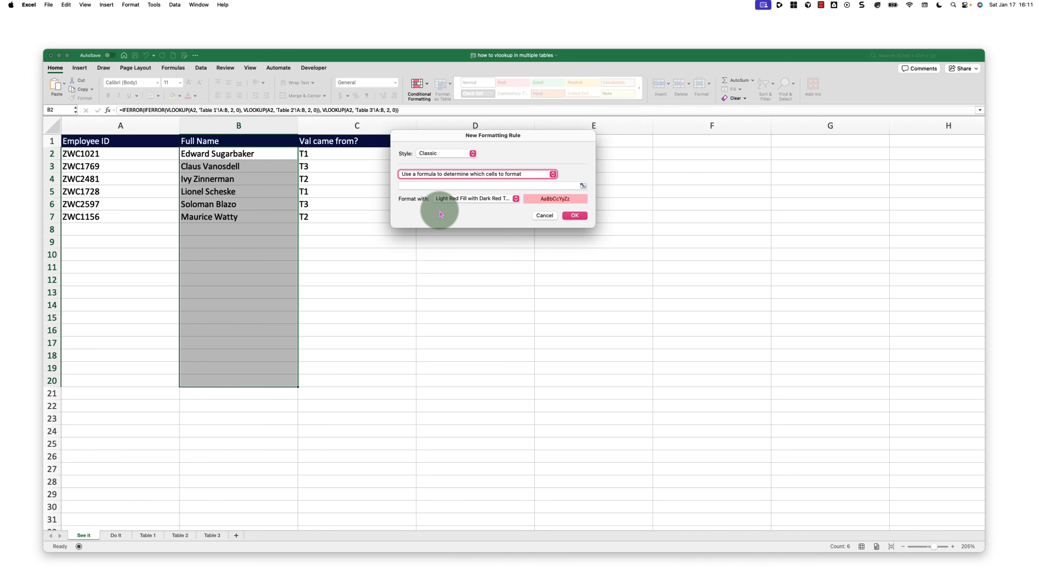
{"action": "left_click", "coordinate": [412, 186]}
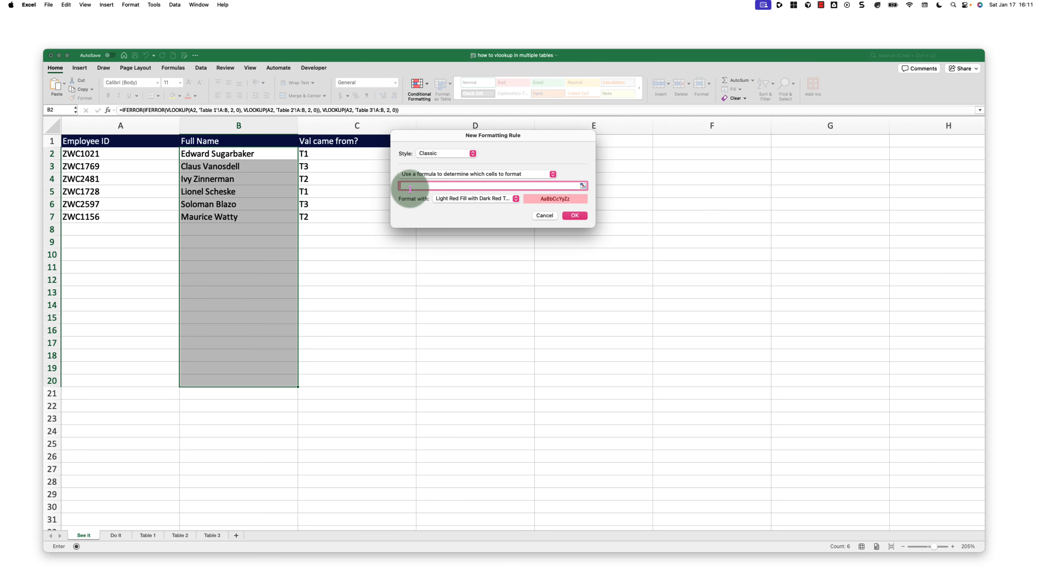
Complete the rule with the formula =$C2="T1" and the Red Text format, and apply it
{"action": "type", "text": "=$C2=\""}
{"action": "type", "text": "T1\""}
{"action": "left_click", "coordinate": [494, 198]}
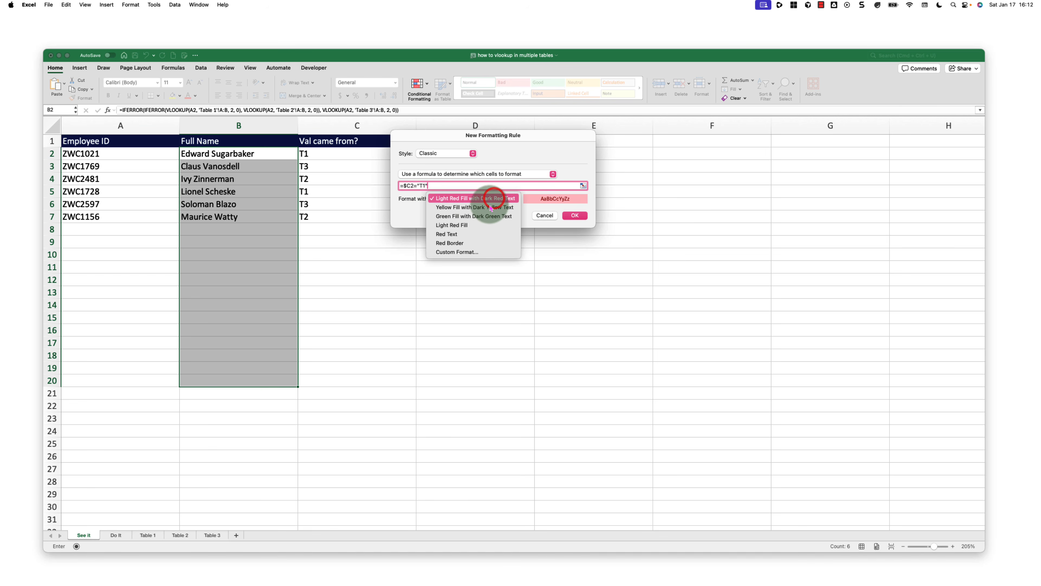
{"action": "left_click", "coordinate": [470, 237]}
{"action": "left_click", "coordinate": [574, 219]}
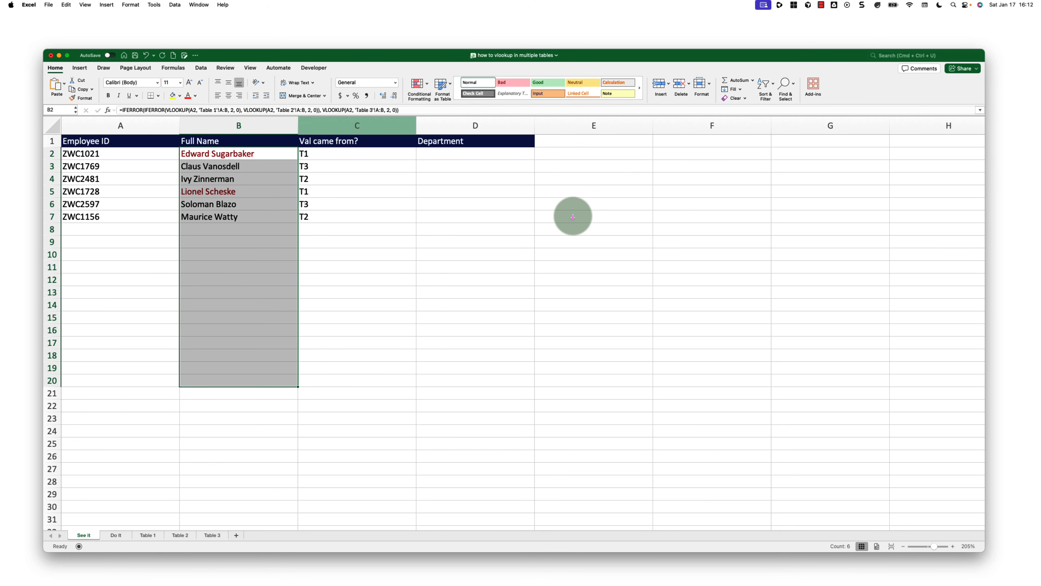
Start another conditional formatting rule for the selected Full Name cells, using a formula to determine which cells to format: =$C2="T2"
{"action": "left_click", "coordinate": [427, 87]}
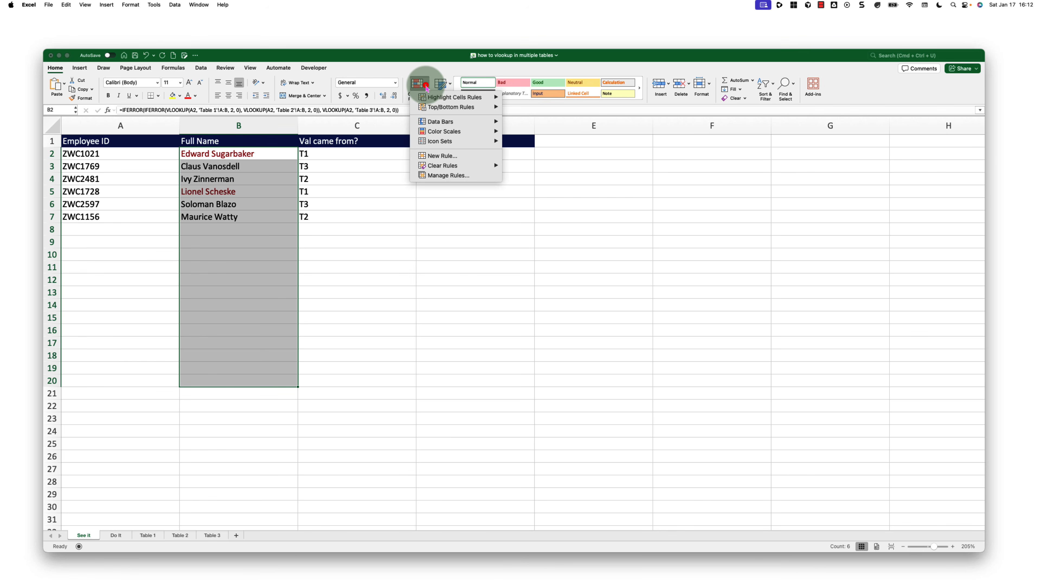
{"action": "mouse_move", "coordinate": [484, 99]}
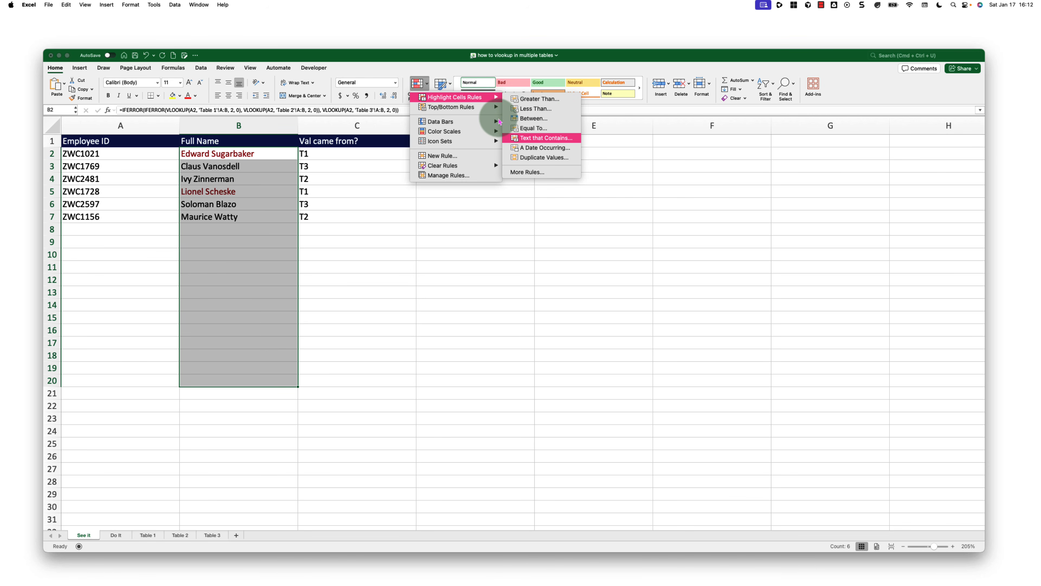
{"action": "left_click", "coordinate": [533, 171]}
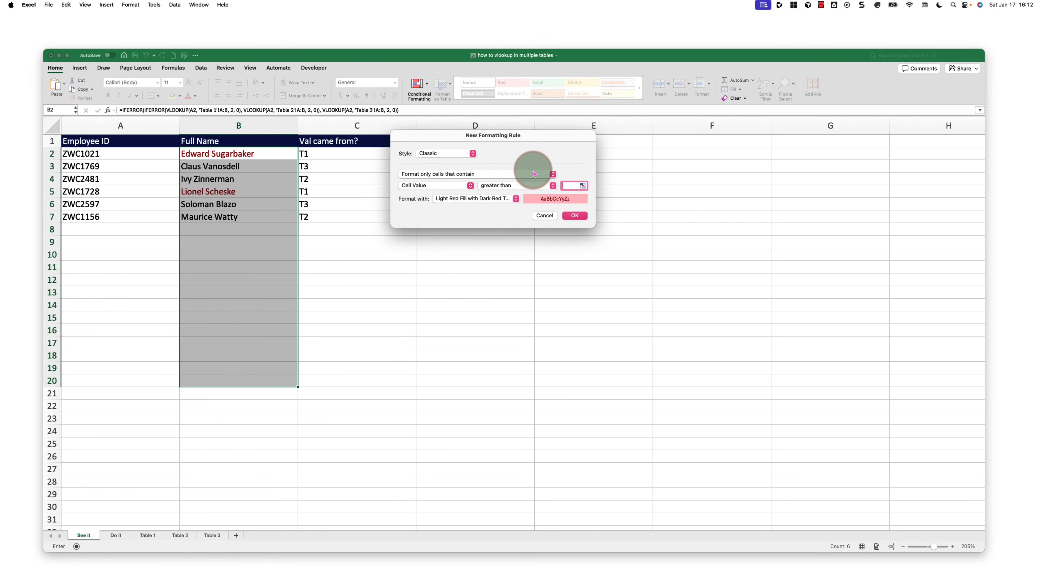
{"action": "left_click", "coordinate": [479, 173]}
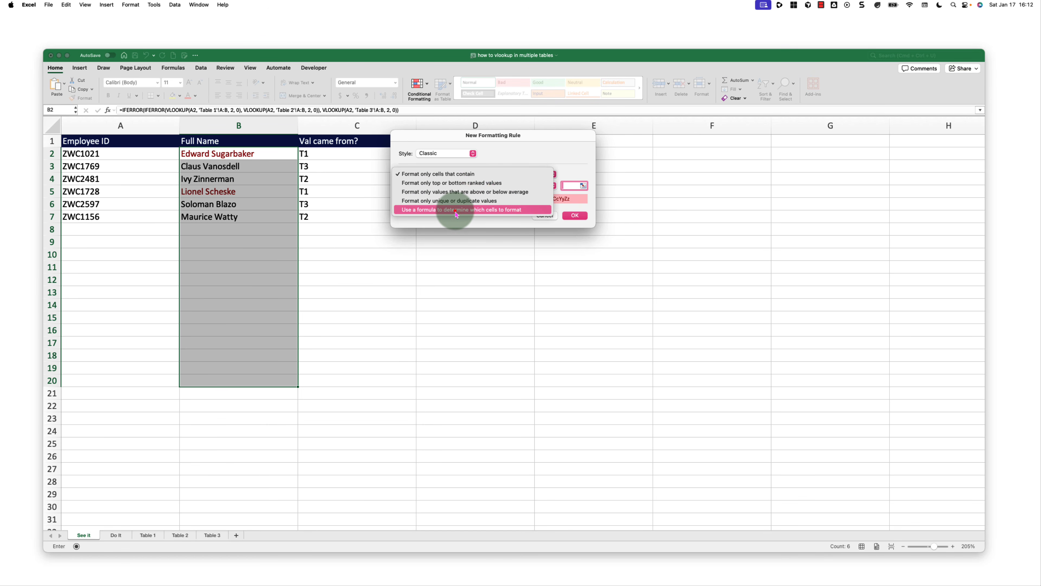
{"action": "left_click", "coordinate": [456, 211]}
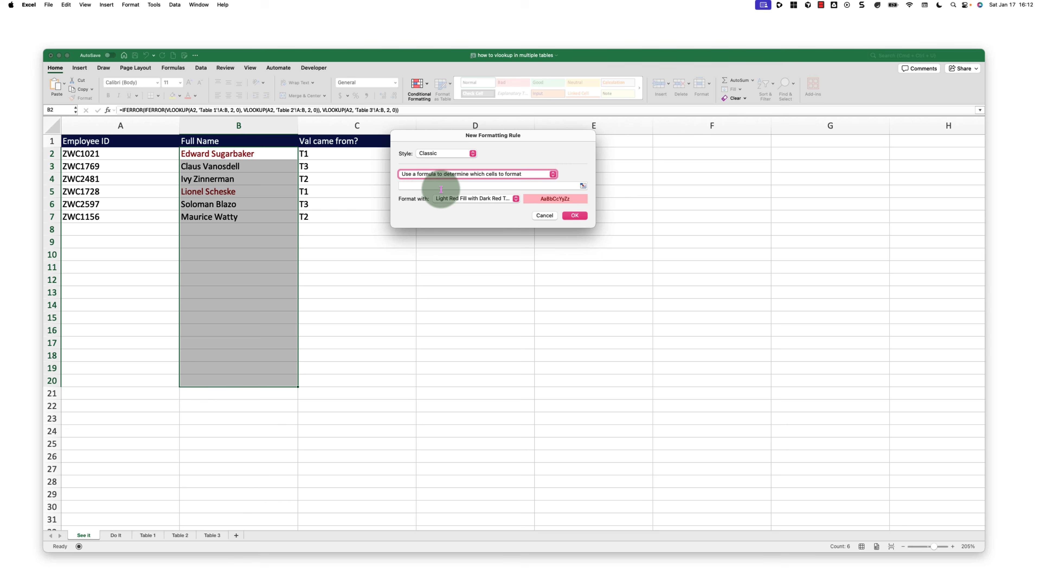
{"action": "left_click", "coordinate": [433, 186]}
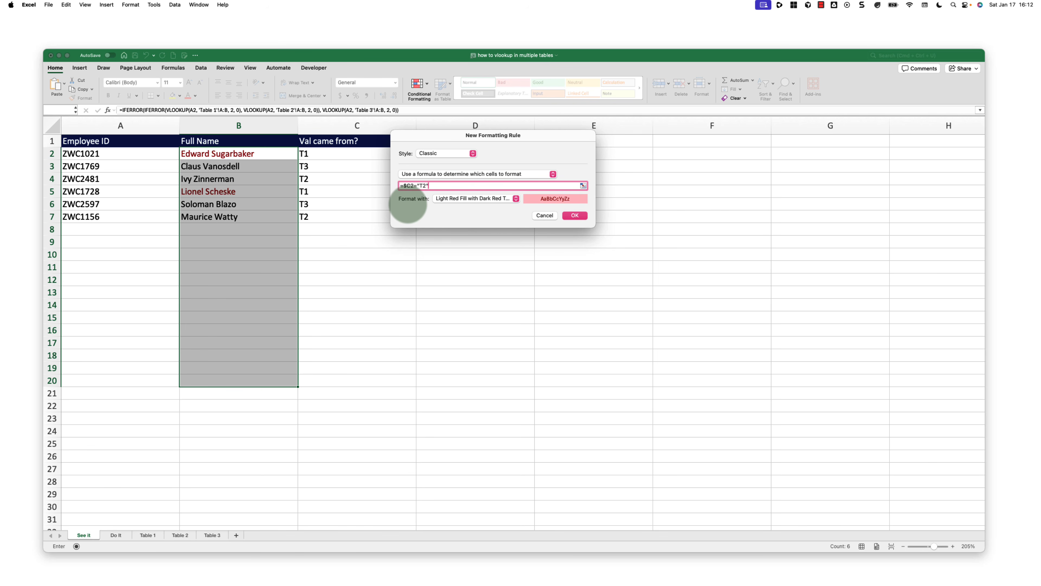
Give the T2 rule a custom format with the green theme font color and apply the rule
{"action": "left_click", "coordinate": [488, 198]}
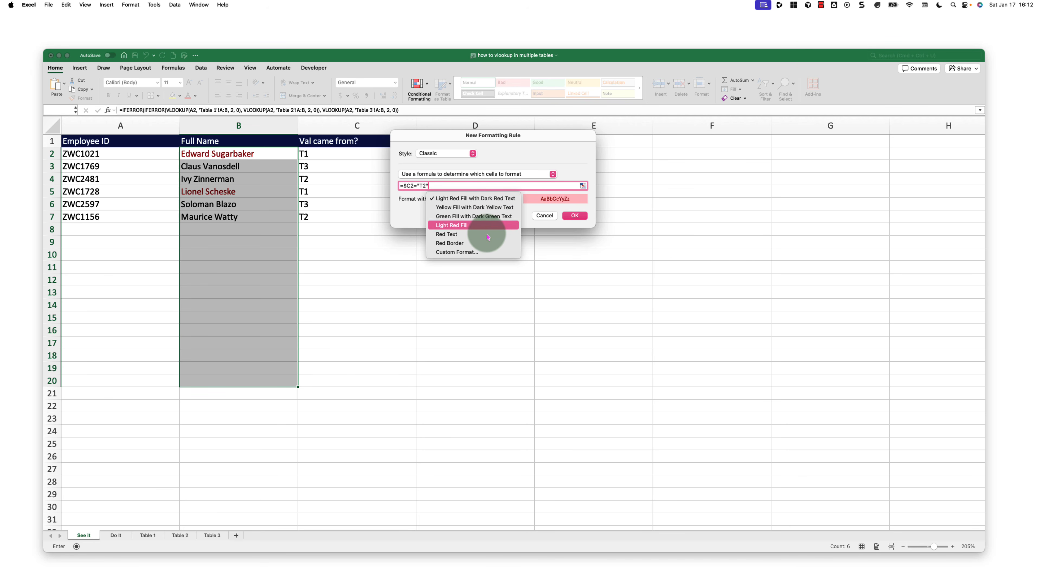
{"action": "left_click", "coordinate": [488, 252]}
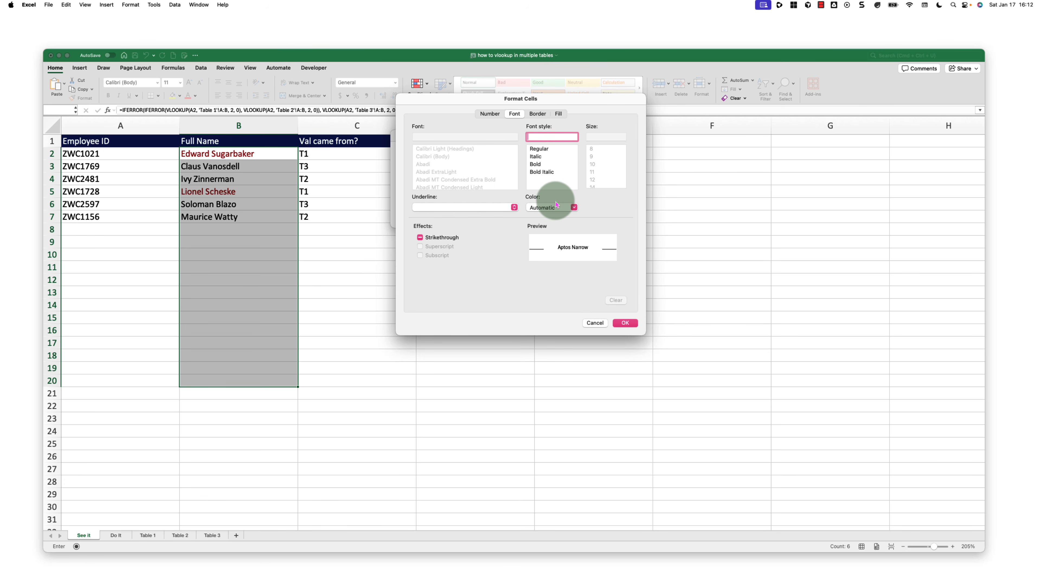
{"action": "left_click", "coordinate": [537, 205]}
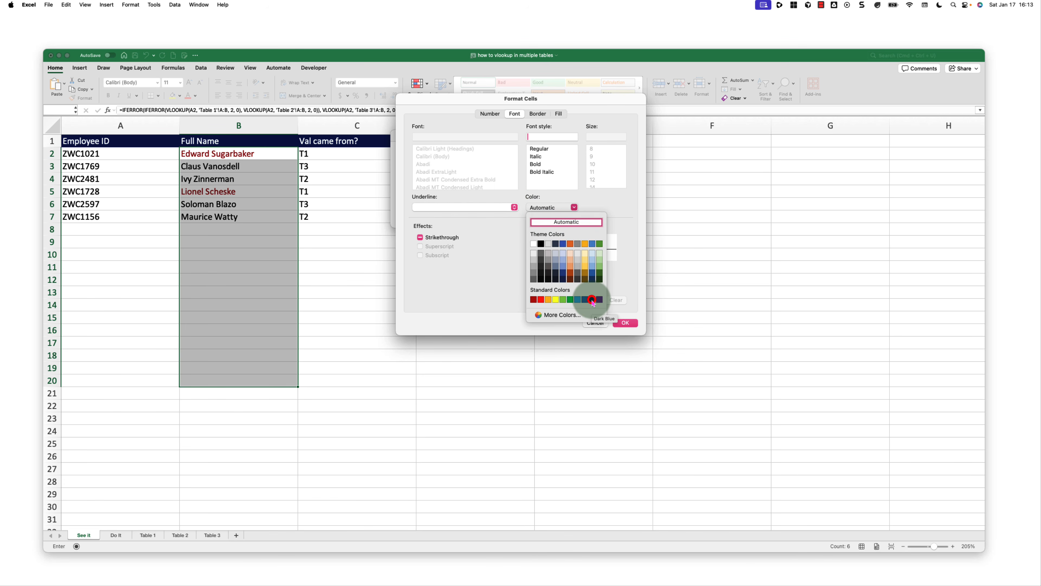
{"action": "left_click", "coordinate": [593, 300]}
{"action": "left_click", "coordinate": [564, 214]}
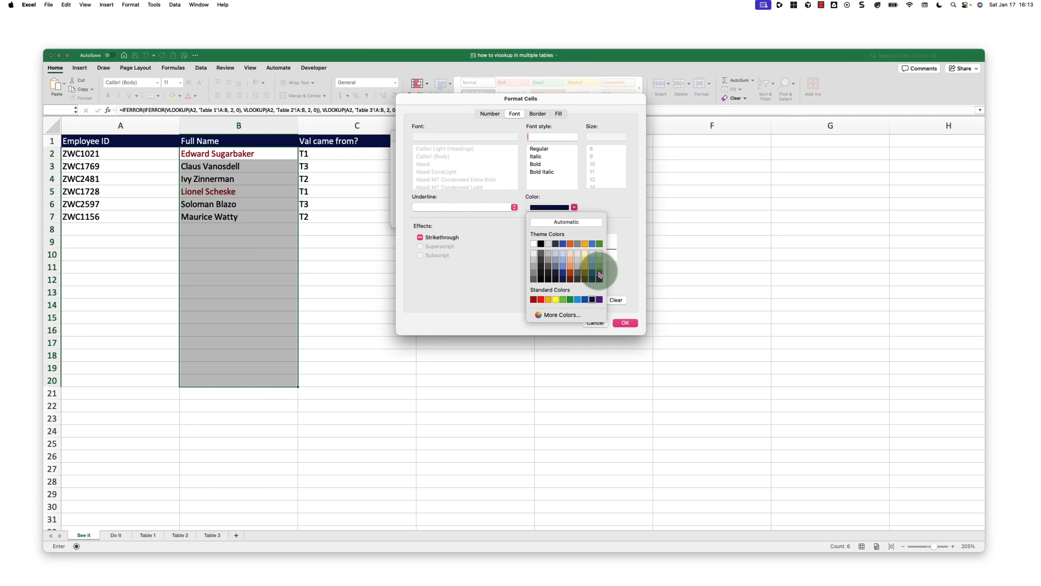
{"action": "left_click", "coordinate": [600, 244]}
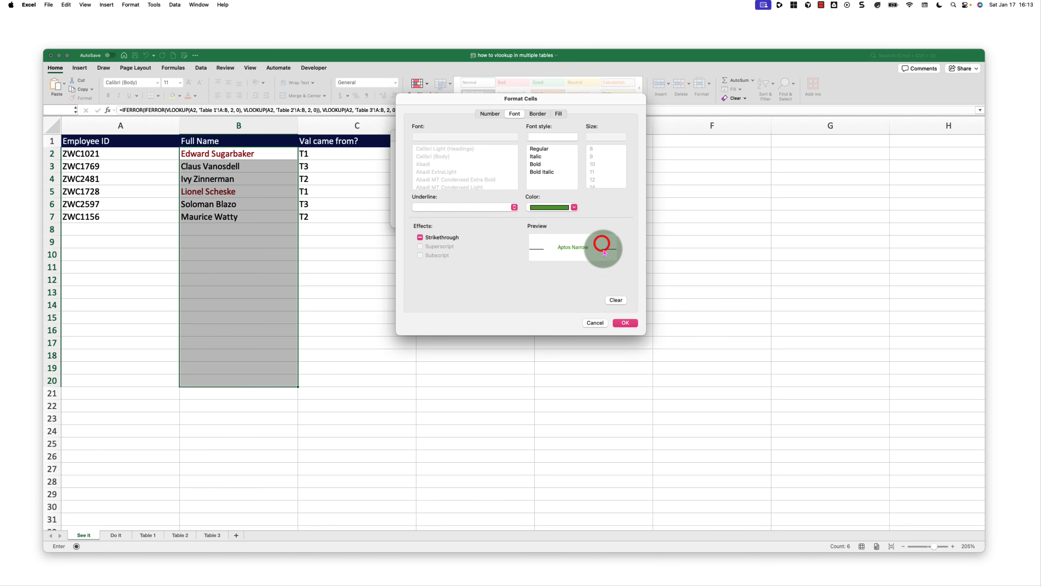
{"action": "left_click", "coordinate": [622, 323]}
{"action": "left_click", "coordinate": [574, 216]}
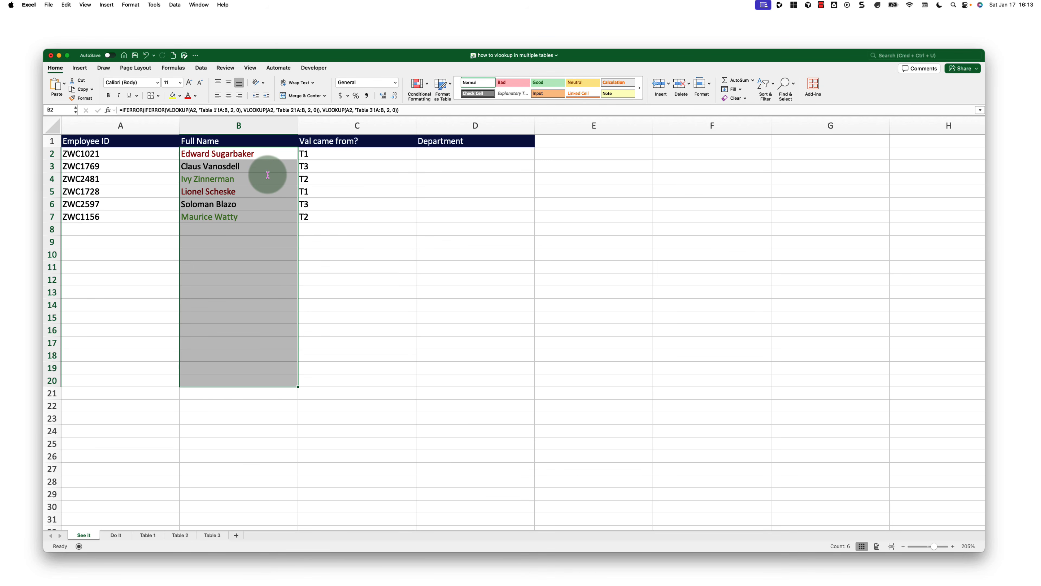
Create a third formula-based conditional formatting rule for the same Full Name cells with the formula =$C2="T3"
{"action": "left_click", "coordinate": [424, 85]}
{"action": "mouse_move", "coordinate": [427, 95]}
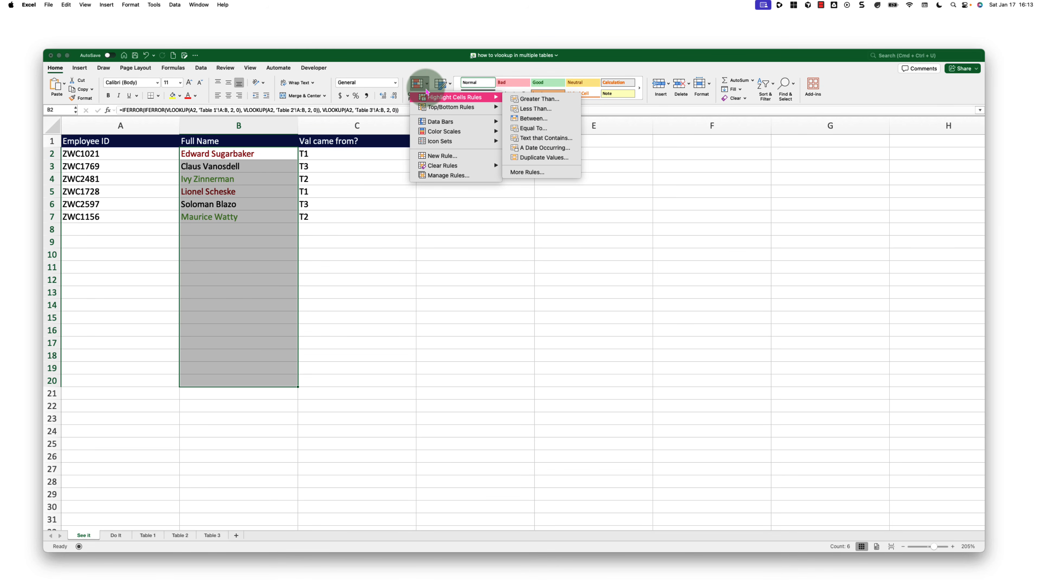
{"action": "left_click", "coordinate": [538, 171]}
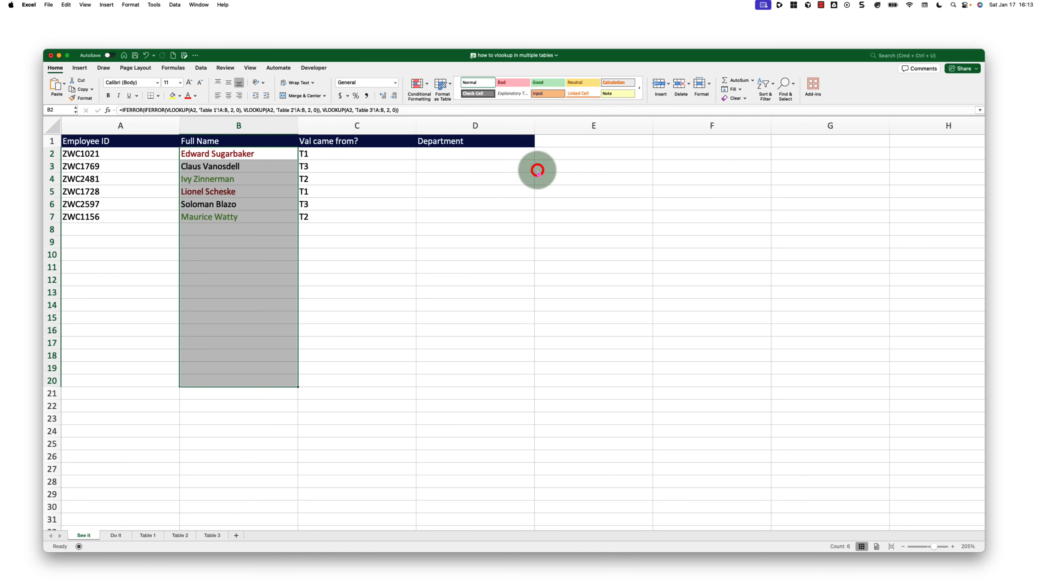
{"action": "left_click", "coordinate": [467, 173]}
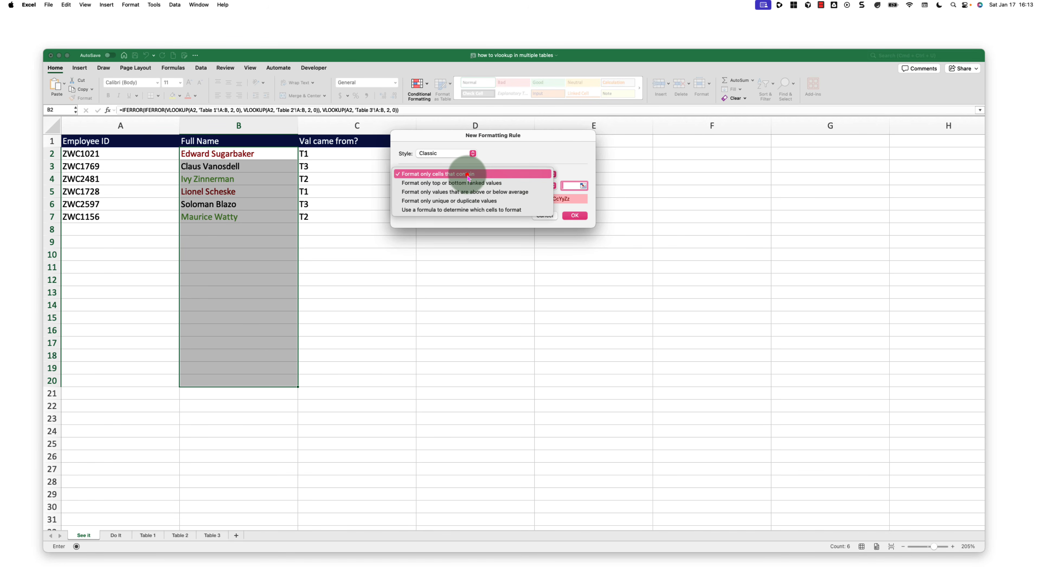
{"action": "left_click", "coordinate": [448, 211]}
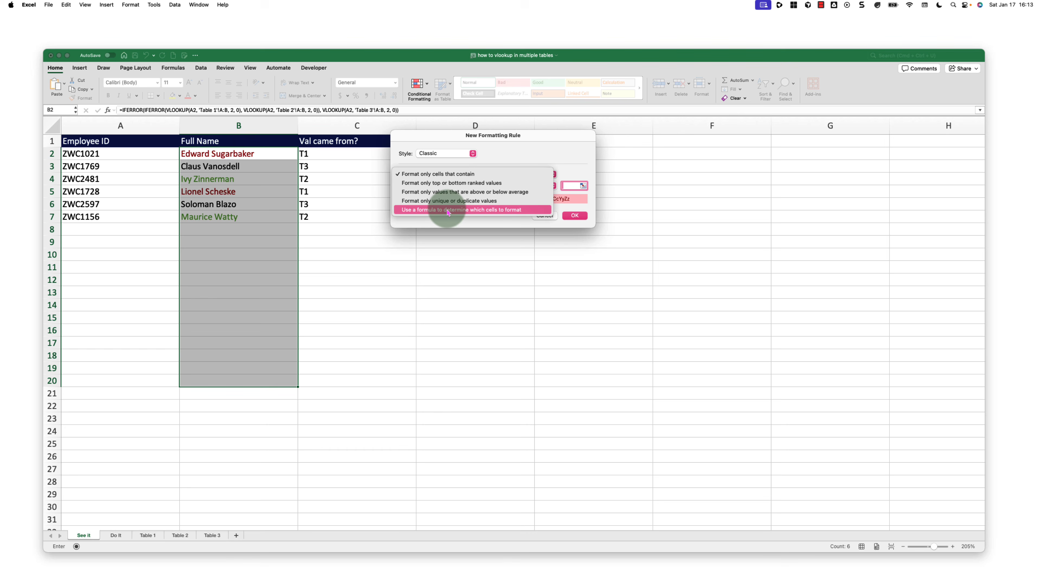
{"action": "left_click", "coordinate": [426, 183]}
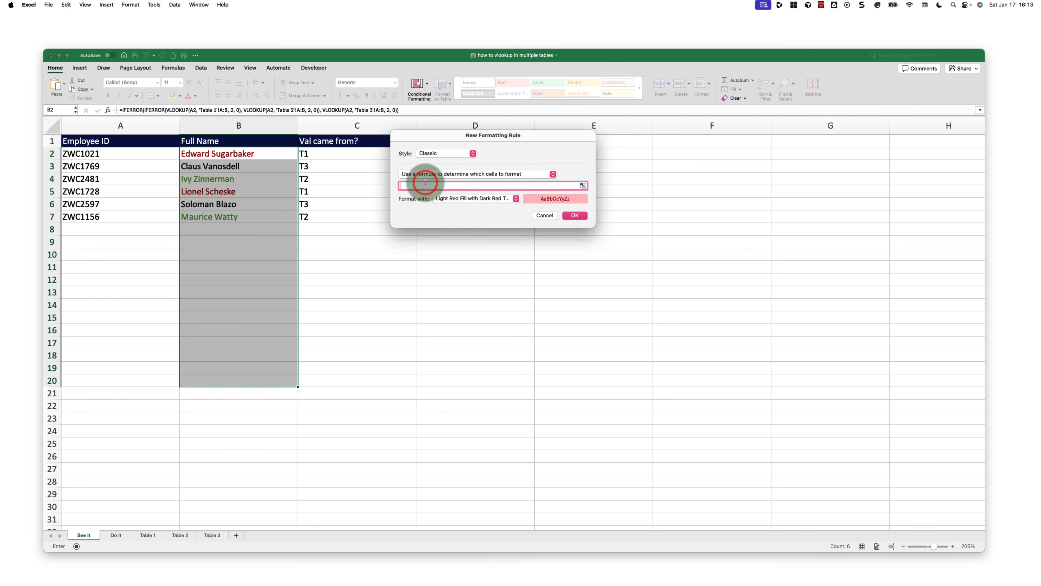
{"action": "type", "text": "="}
{"action": "type", "text": "$C2=\"T3\""}
Give the T3 rule a custom format with the standard orange font color, apply the rule and deselect the range
{"action": "left_click", "coordinate": [491, 199]}
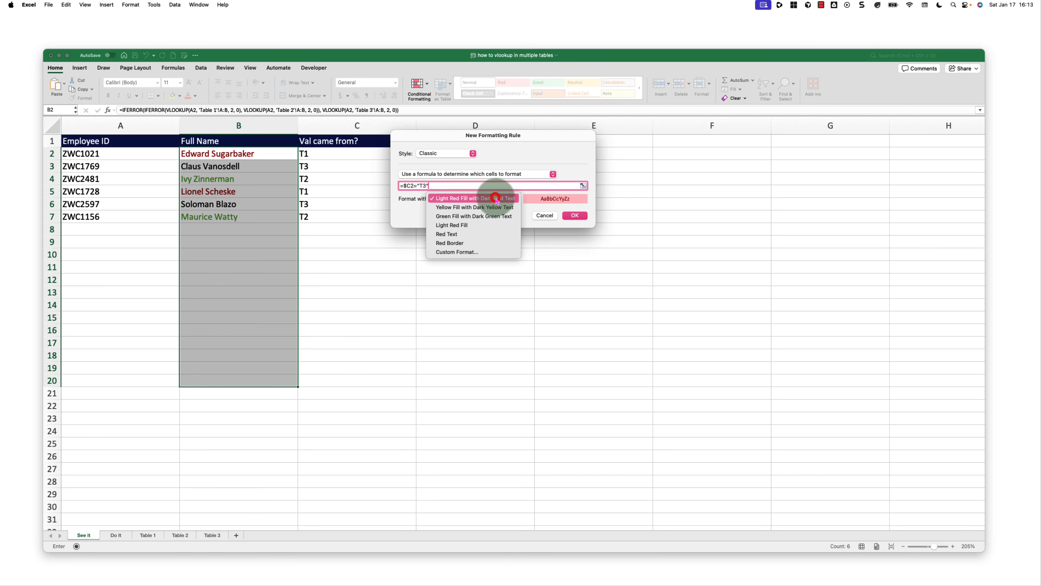
{"action": "left_click", "coordinate": [485, 251]}
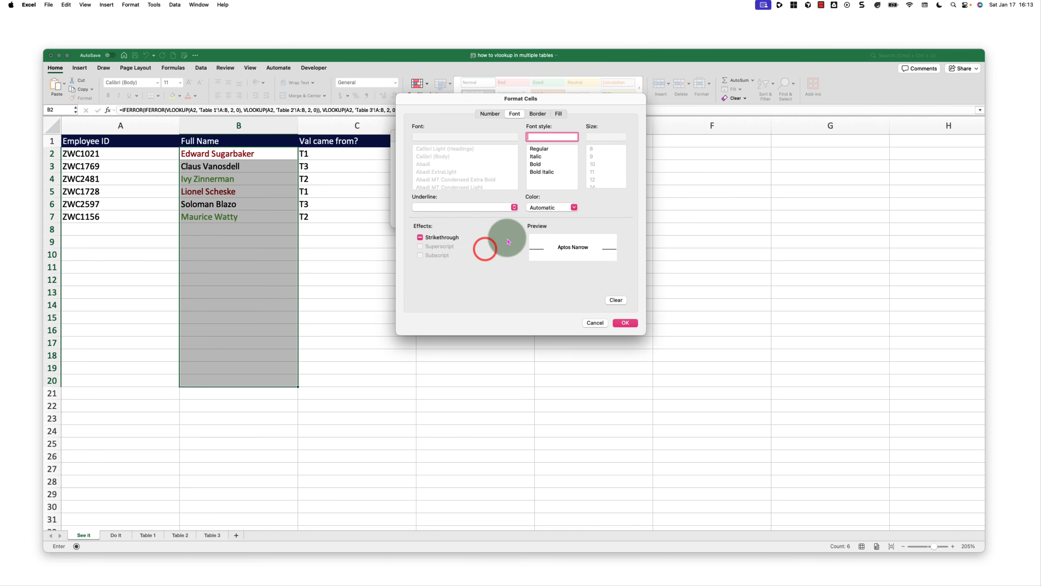
{"action": "left_click", "coordinate": [570, 207]}
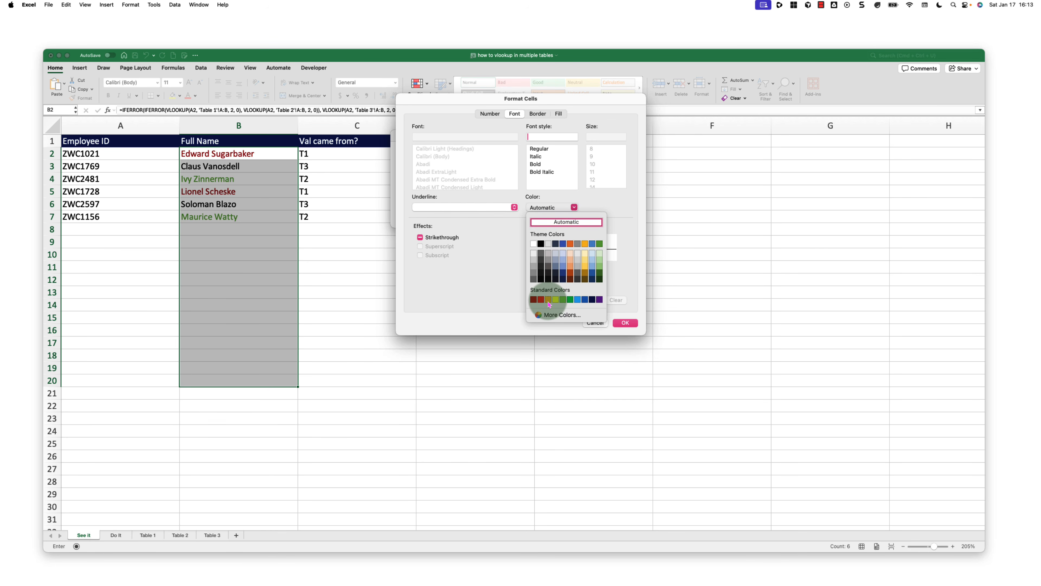
{"action": "left_click", "coordinate": [549, 302]}
{"action": "left_click", "coordinate": [625, 323]}
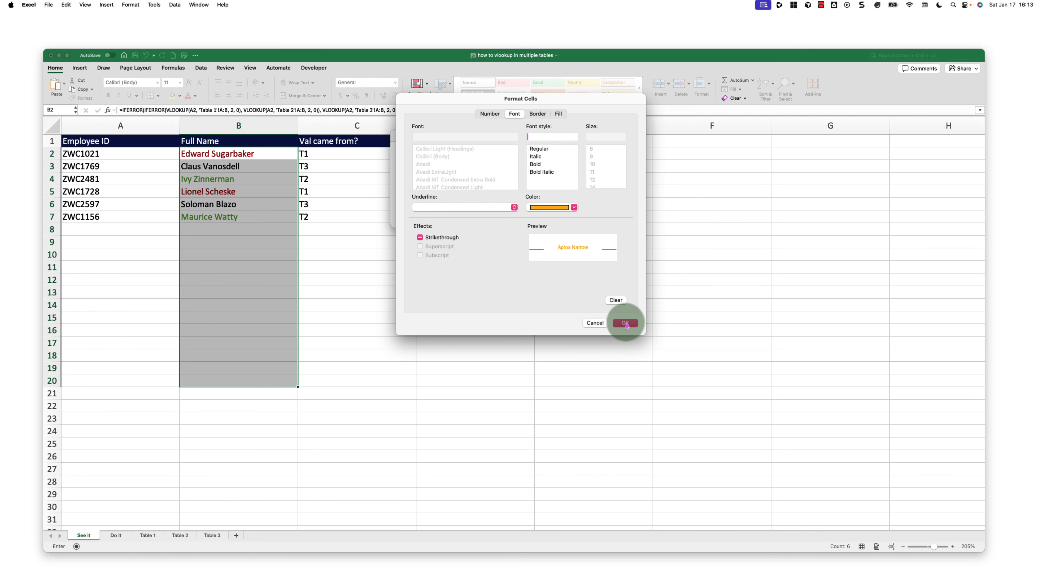
{"action": "left_click", "coordinate": [575, 215]}
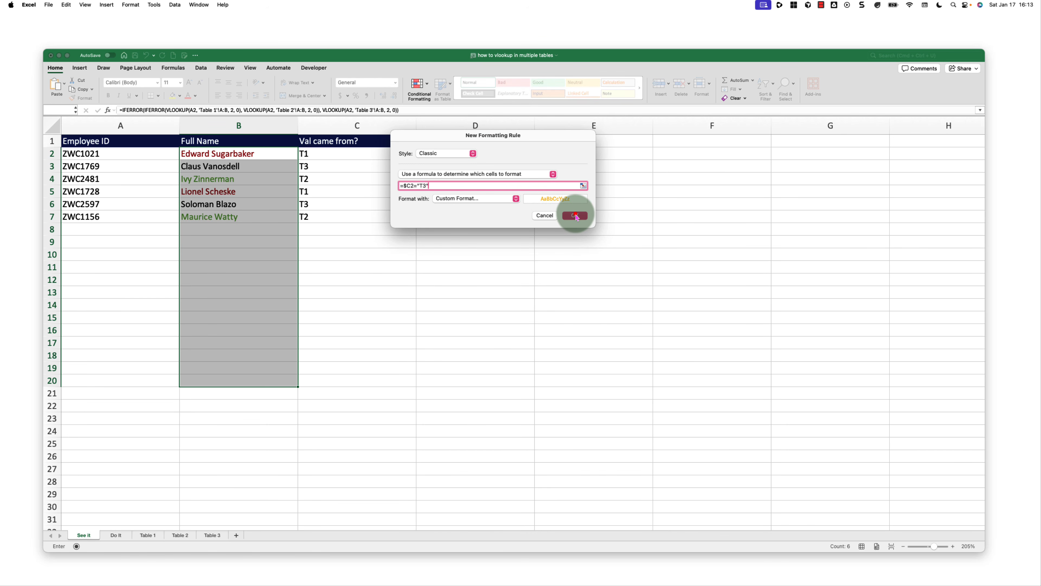
{"action": "left_click", "coordinate": [269, 239]}
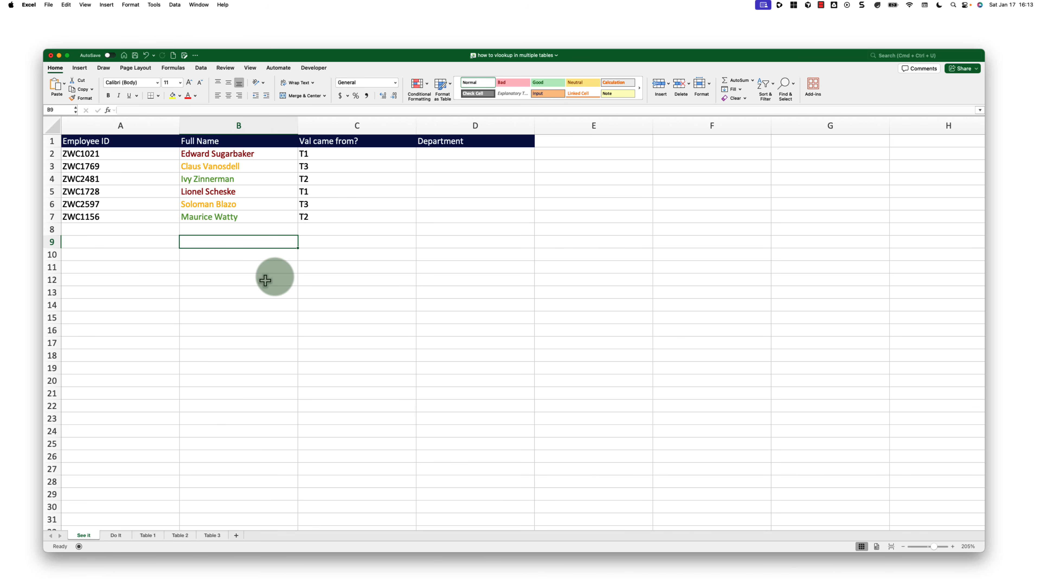
Hide the "Val came from?" helper column C and select cell D2 under Department
{"action": "left_click_drag", "start_coordinate": [343, 157], "coordinate": [344, 251]}
{"action": "left_click", "coordinate": [350, 128]}
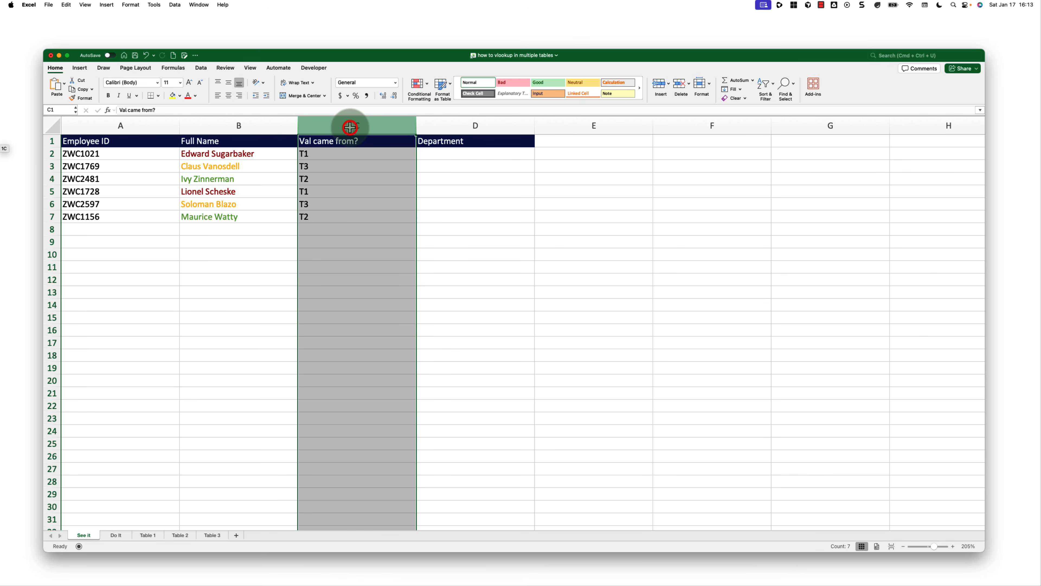
{"action": "right_click", "coordinate": [350, 128]}
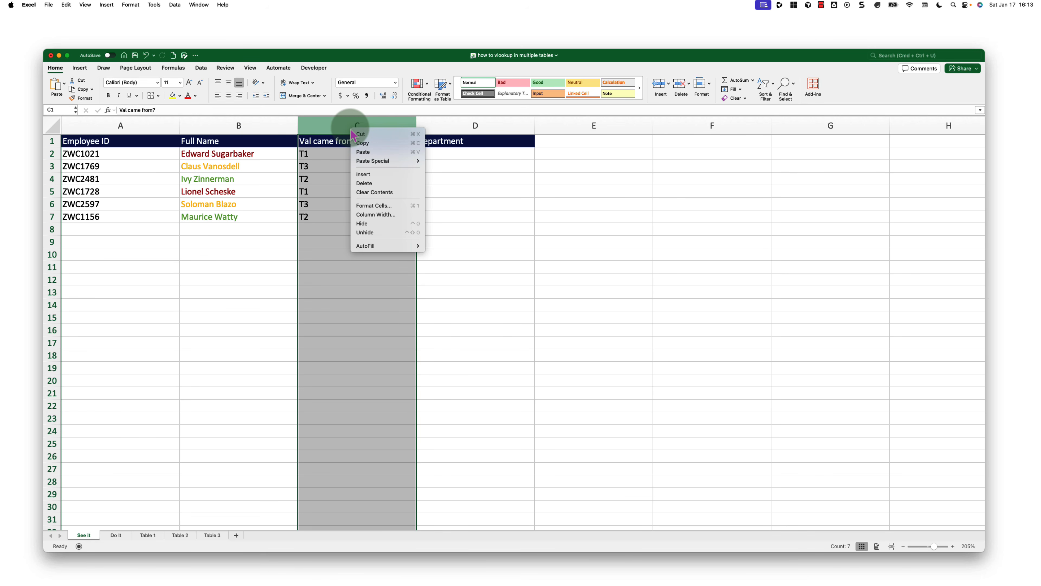
{"action": "left_click", "coordinate": [377, 224]}
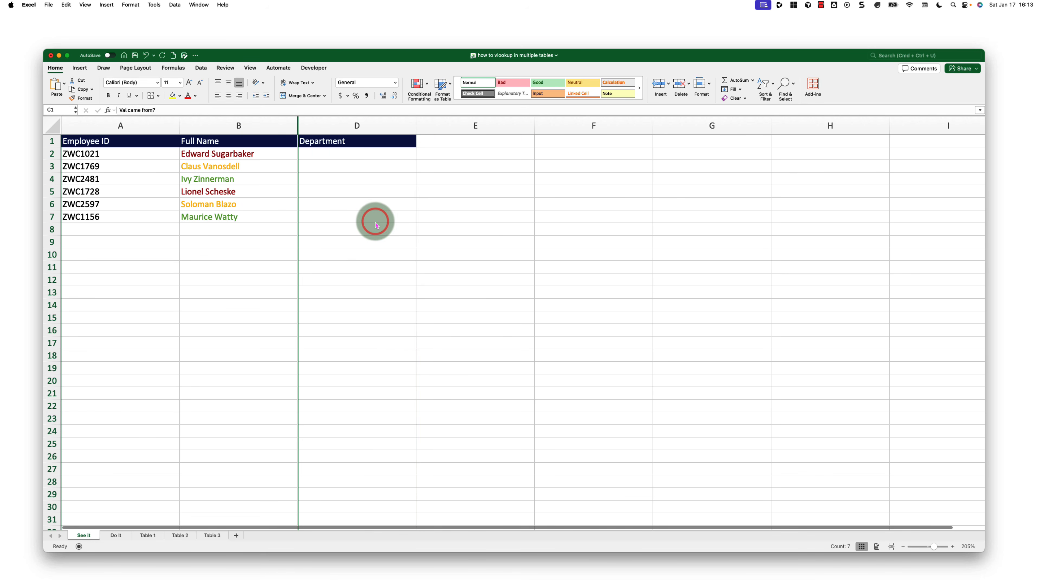
{"action": "left_click", "coordinate": [343, 161]}
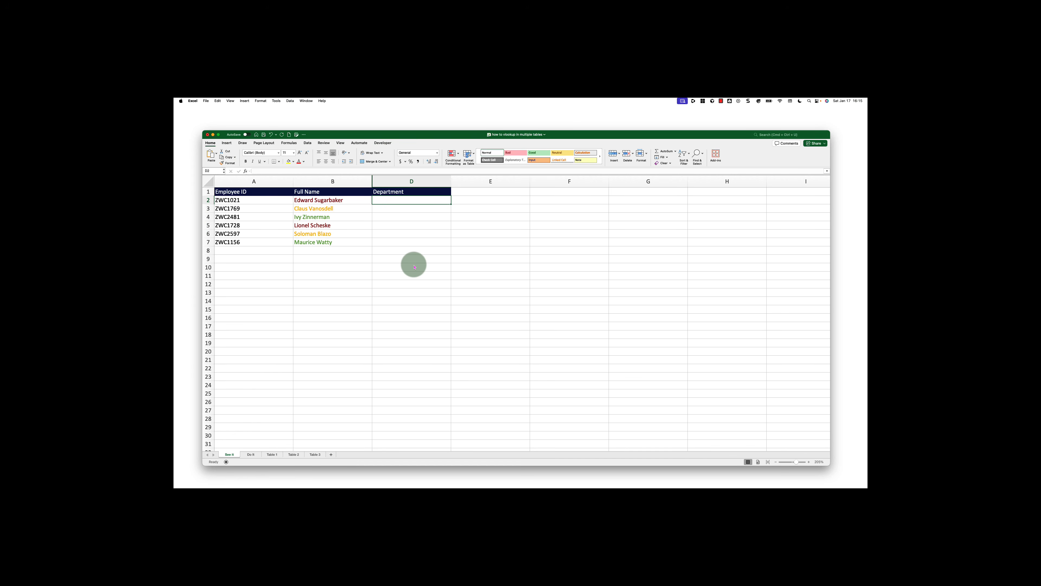